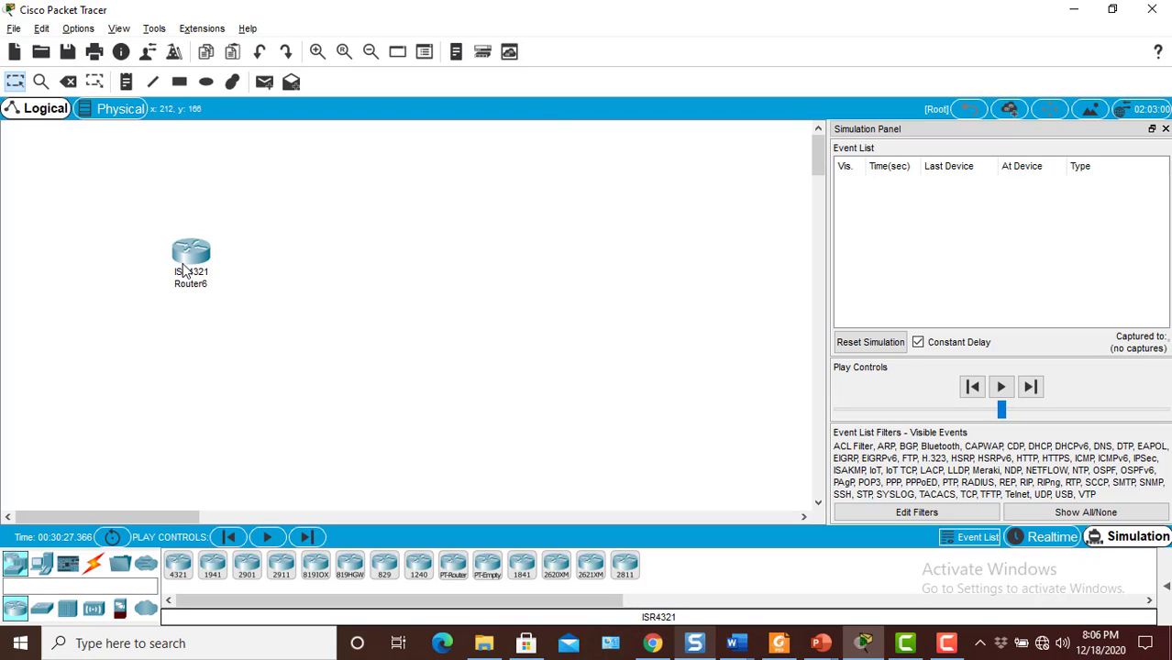
Step: Add a PC end device to the workspace, to the right of the ISR4321 router
click(42, 565)
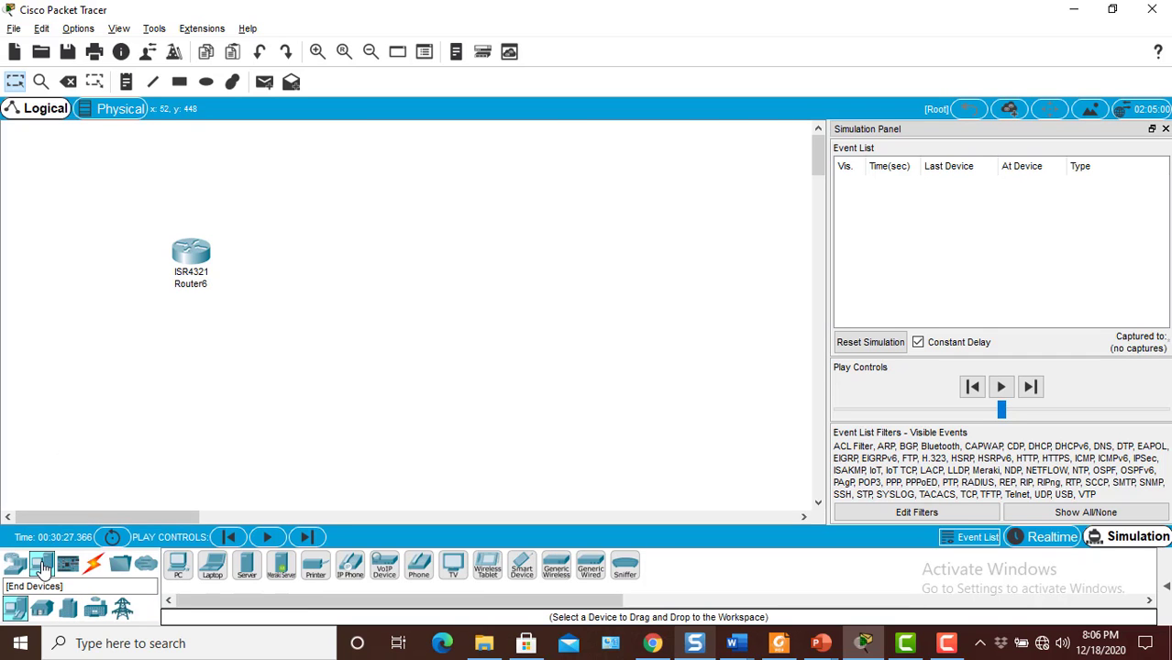
key(super+Tab)
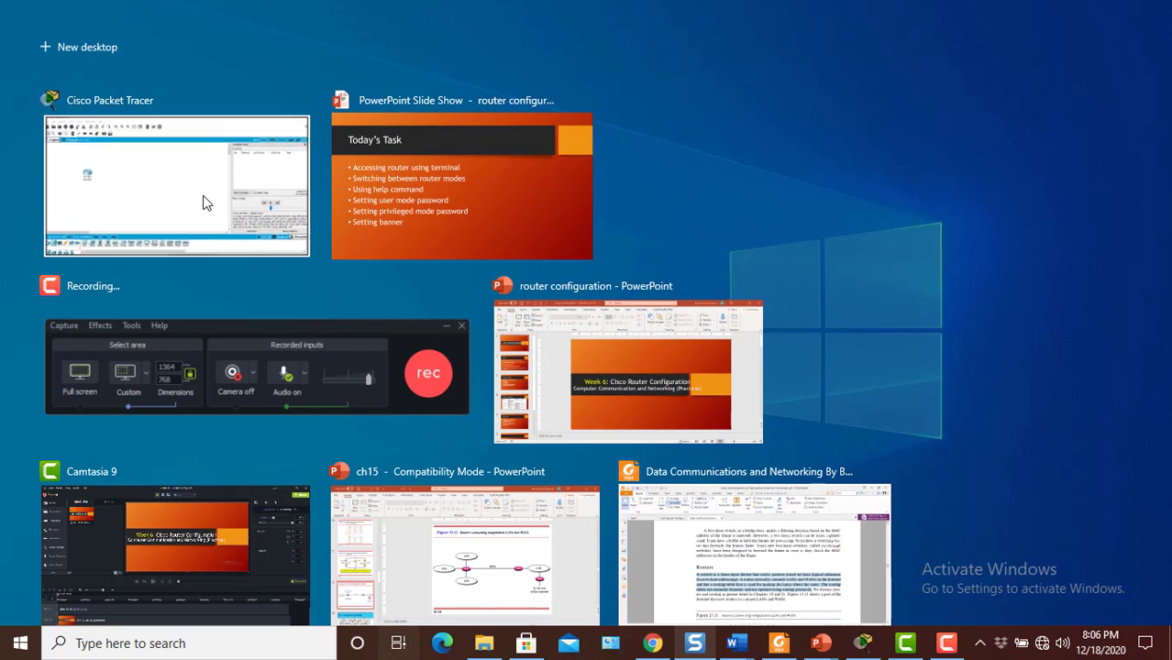
click(204, 201)
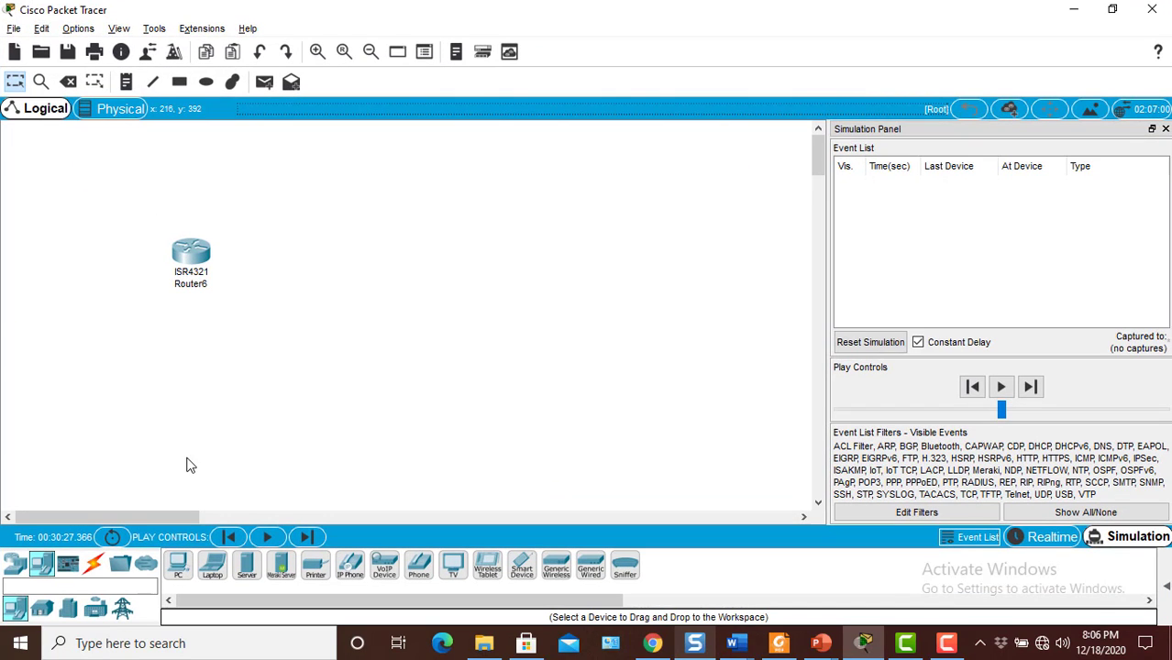
click(178, 565)
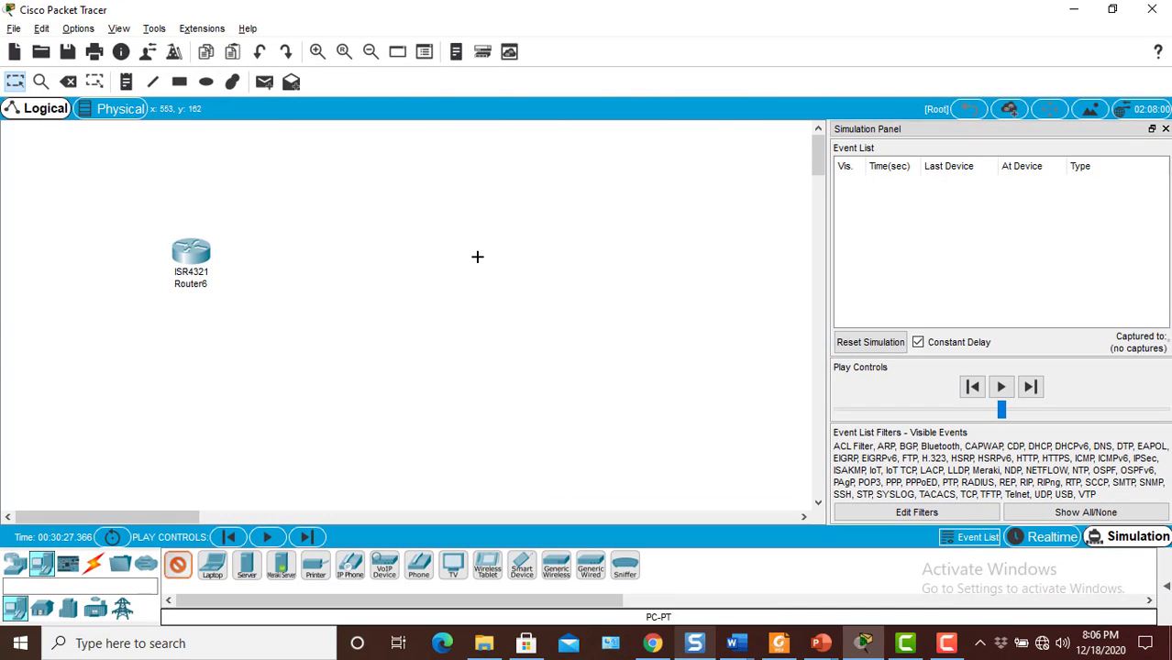
click(516, 257)
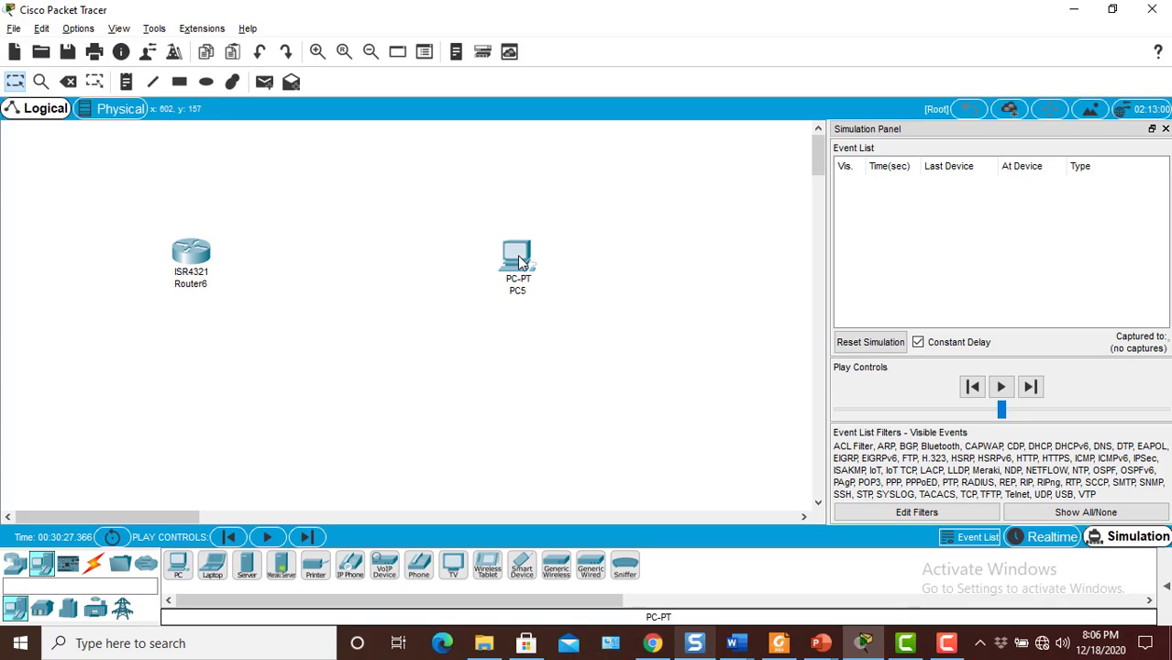
Step: Connect the router's Console port to the PC's RS 232 port with a console cable
click(95, 564)
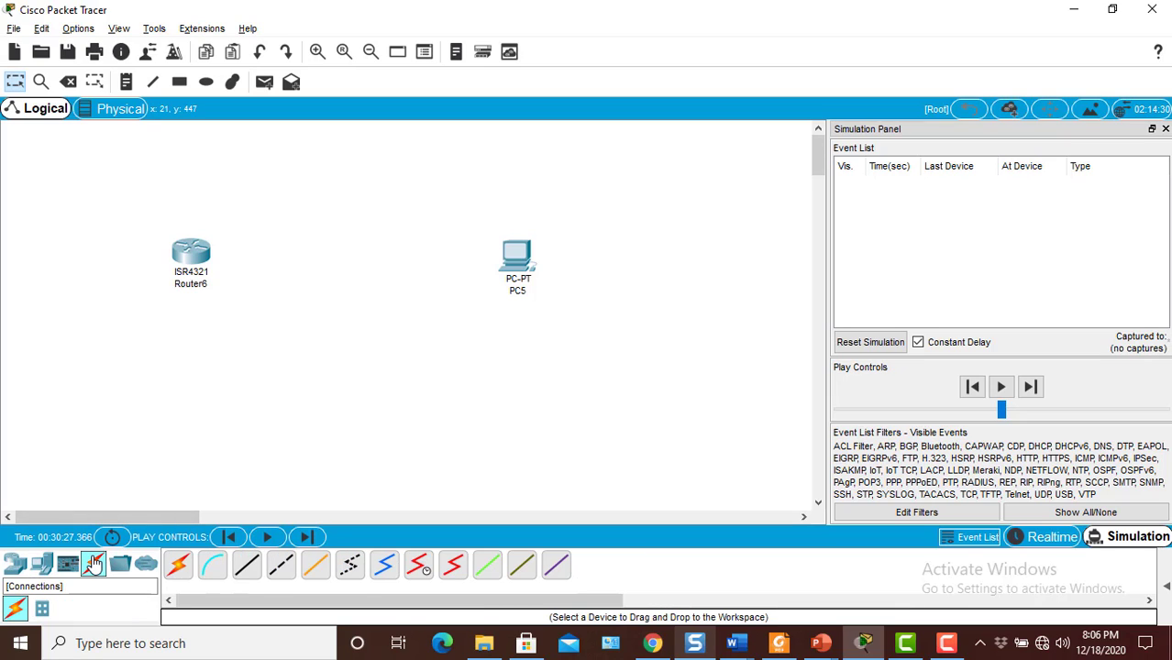
click(216, 569)
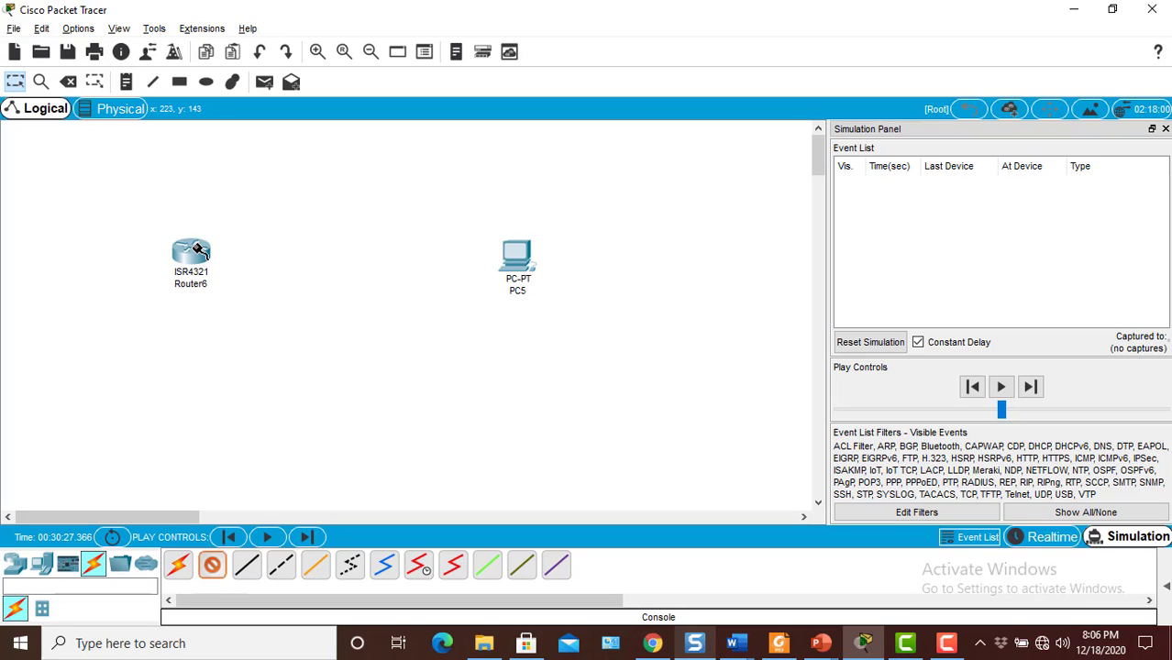
click(197, 250)
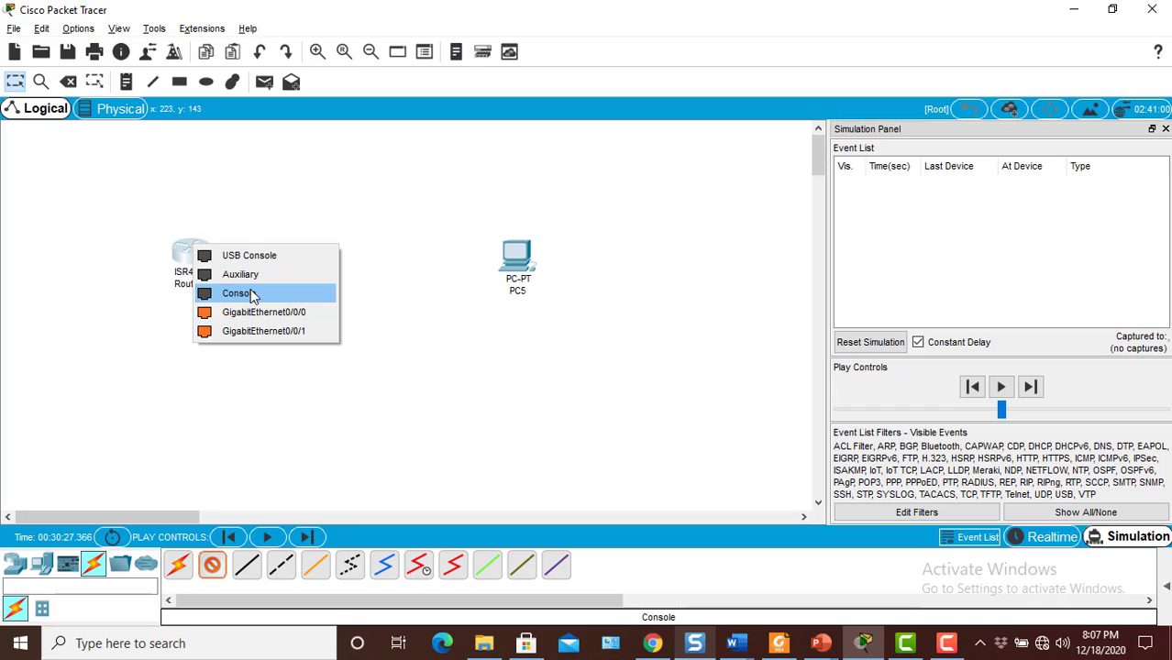
click(252, 294)
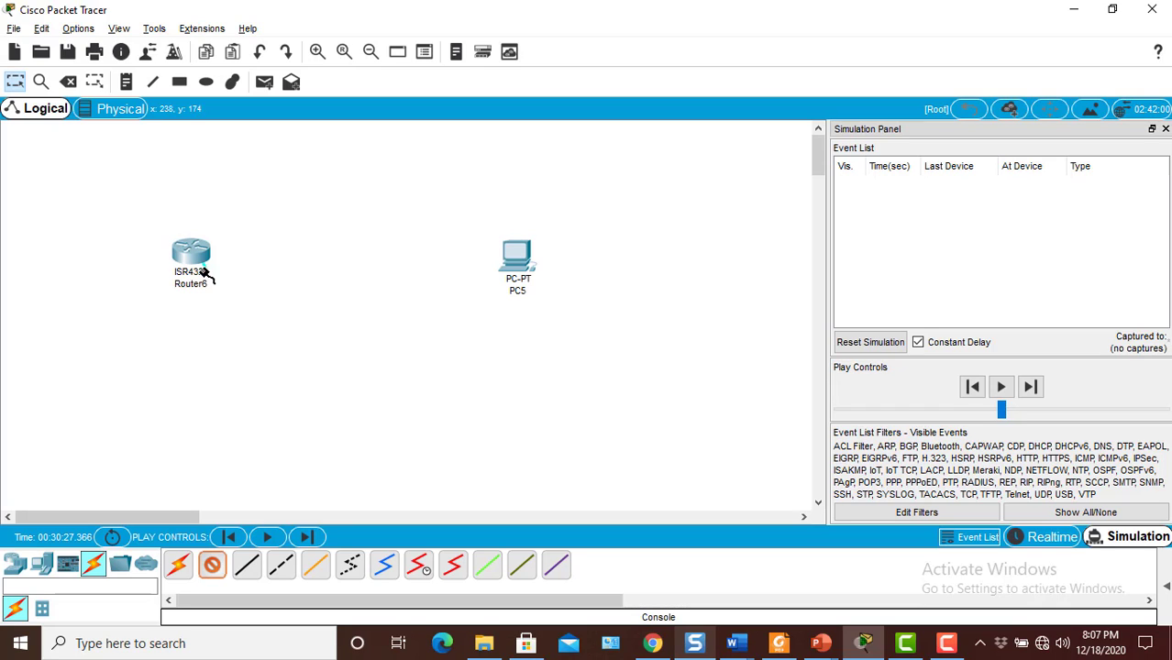
click(521, 257)
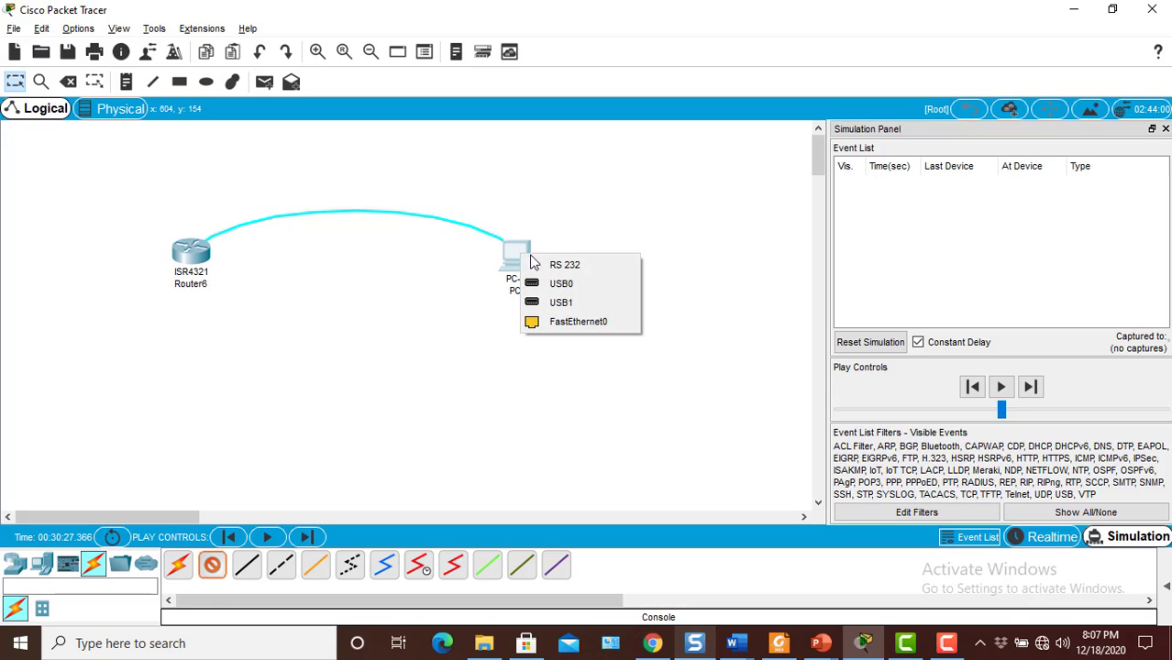
click(551, 264)
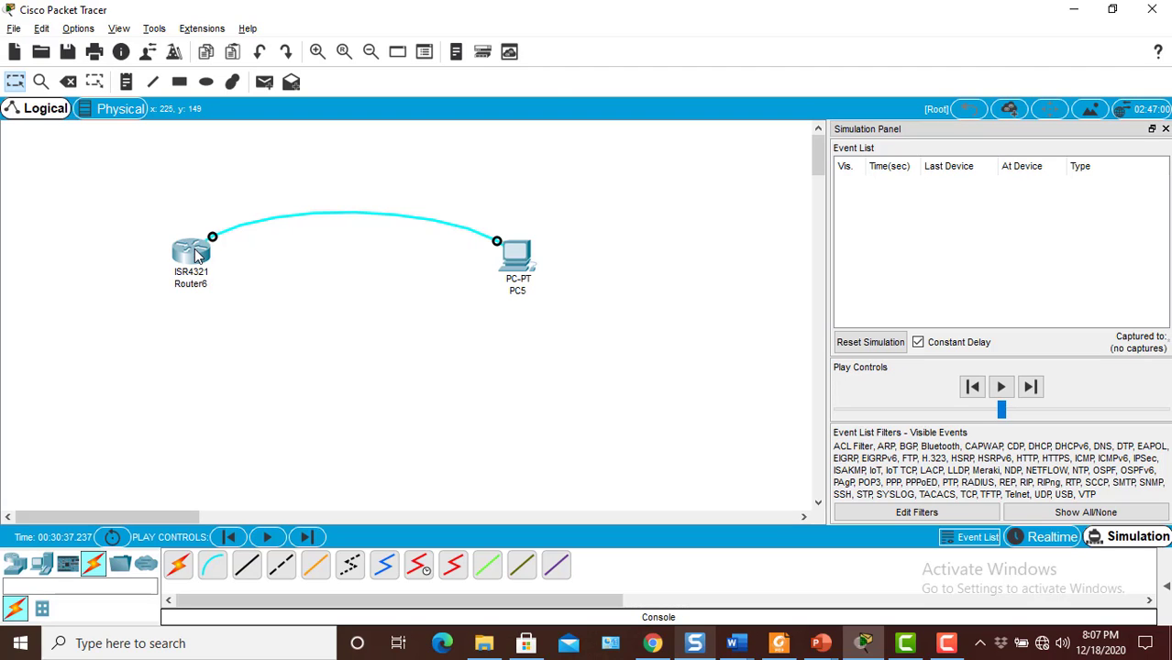
Step: Move the PC farther to the right, away from the router
mouse_move(195, 249)
mouse_move(514, 248)
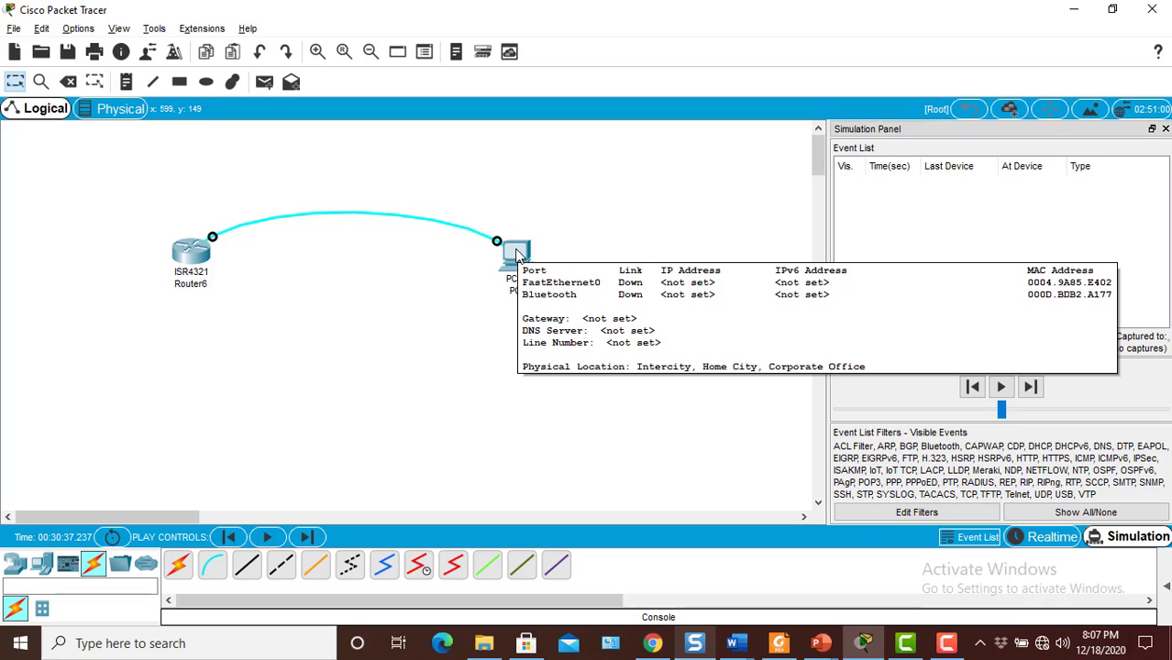
drag(516, 253, 656, 247)
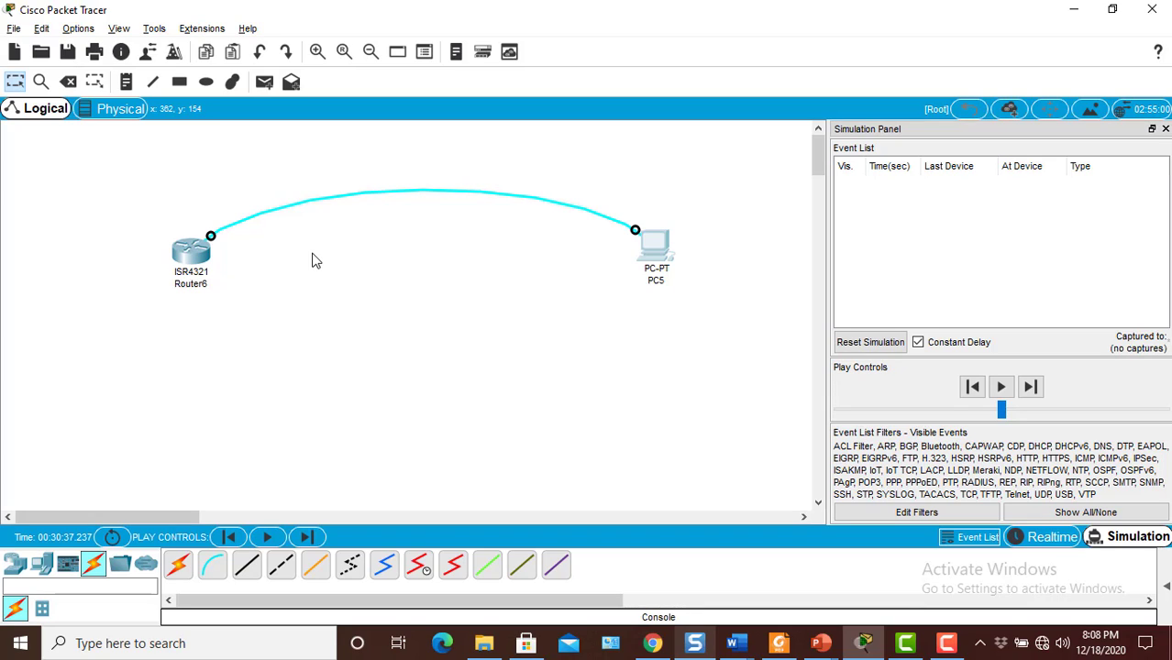
Step: Start a terminal session on the PC at 9600 bits per second, 8 data bits, no parity, 1 stop bit and no flow control, and close the PC's window
click(658, 255)
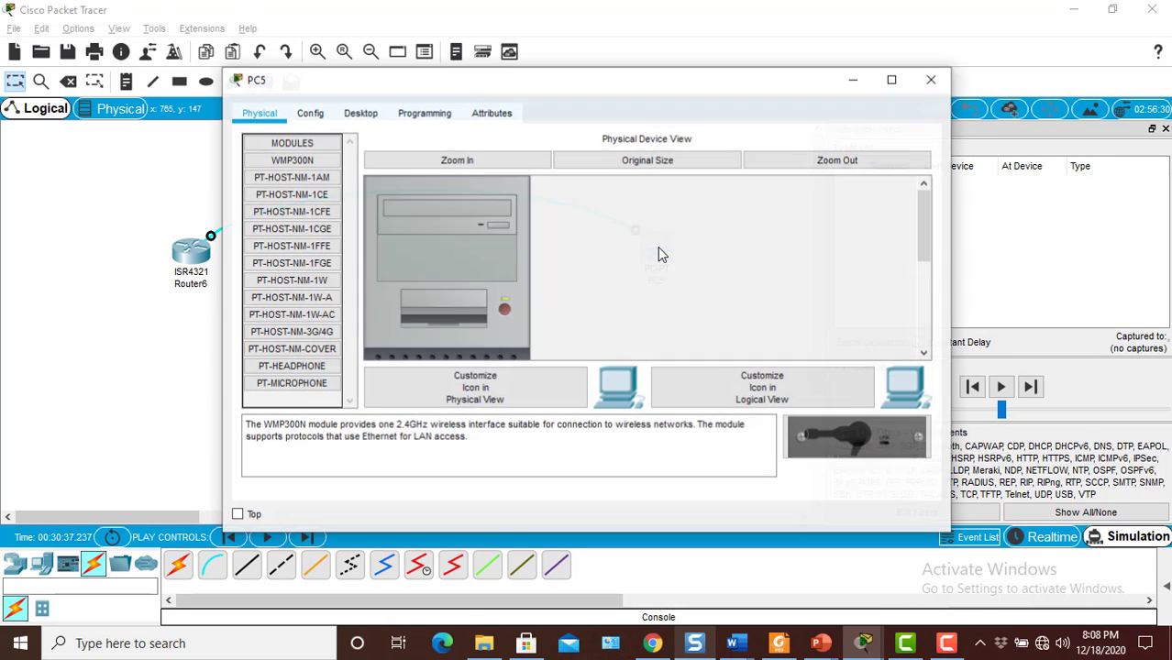
click(367, 114)
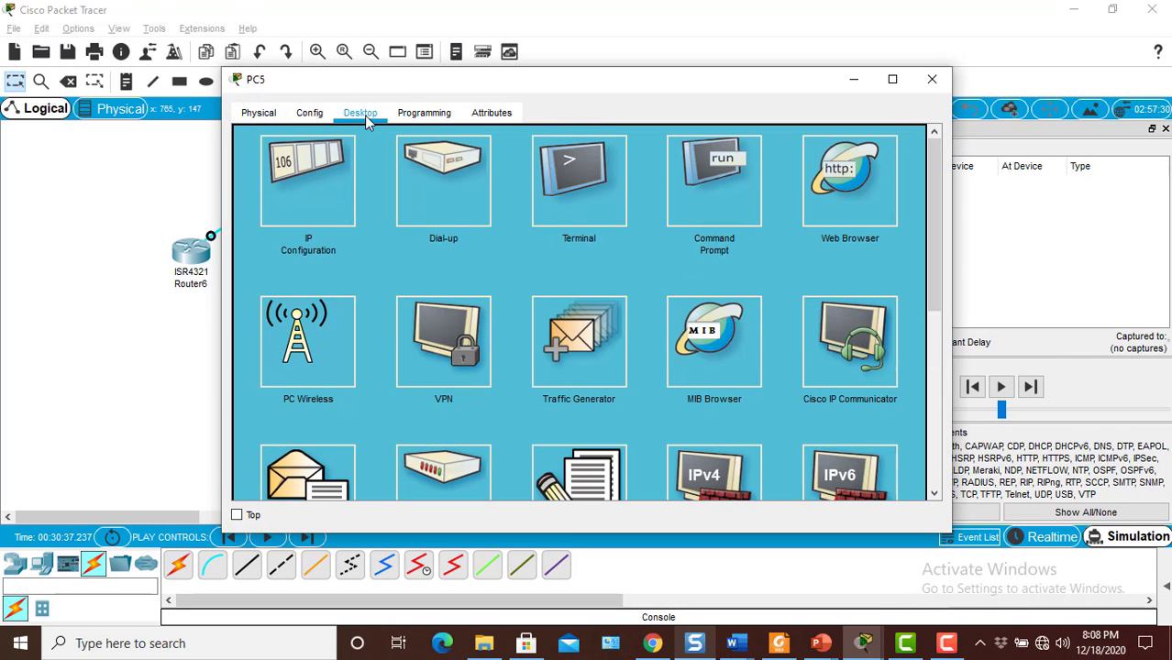
click(585, 191)
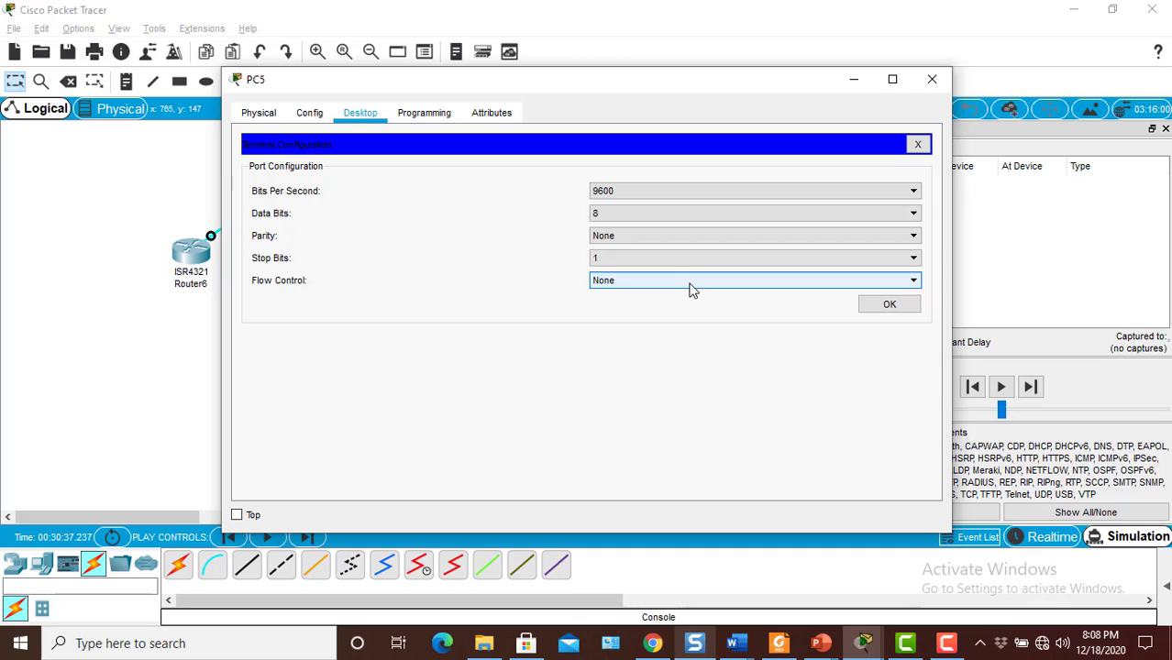
click(866, 304)
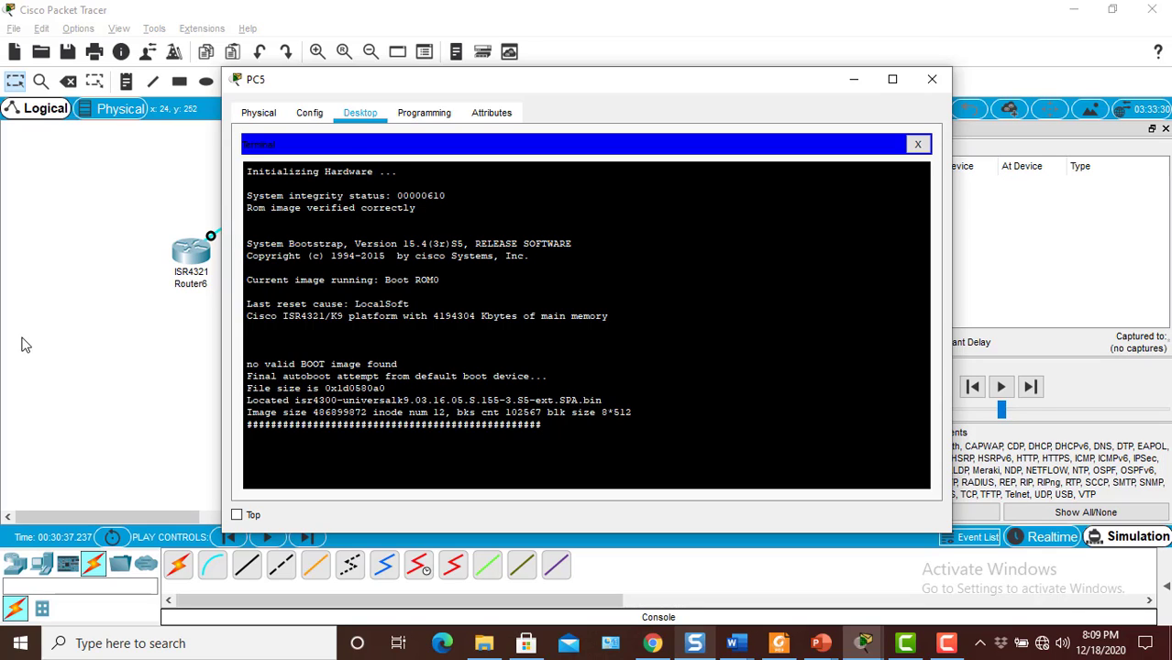
click(250, 118)
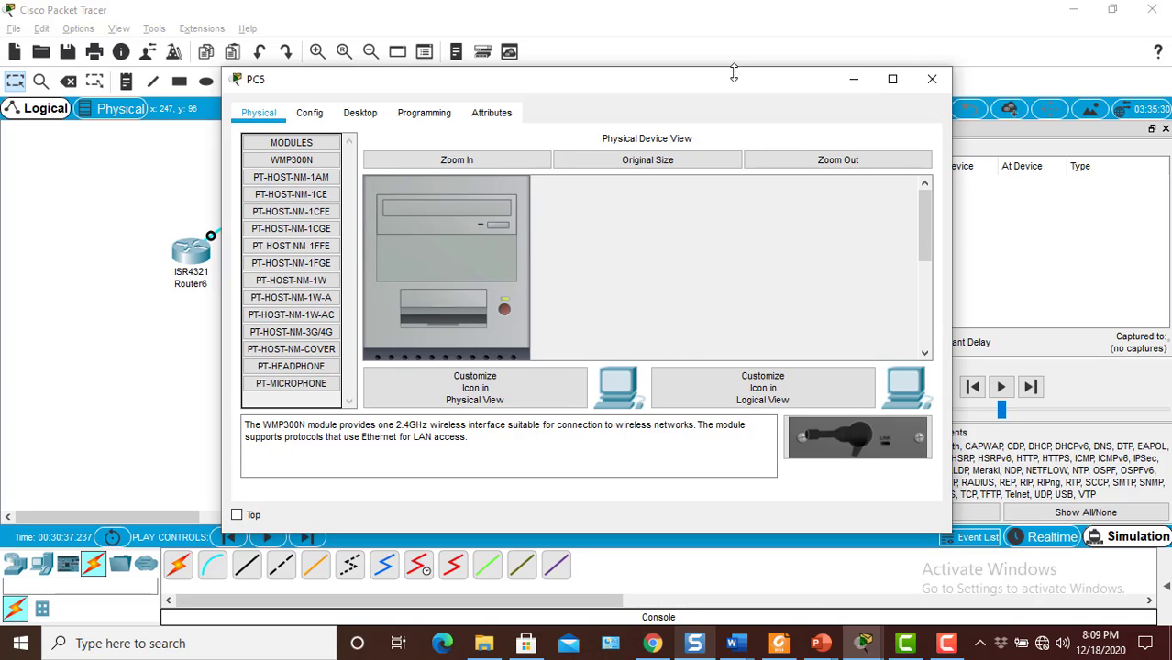
click(932, 78)
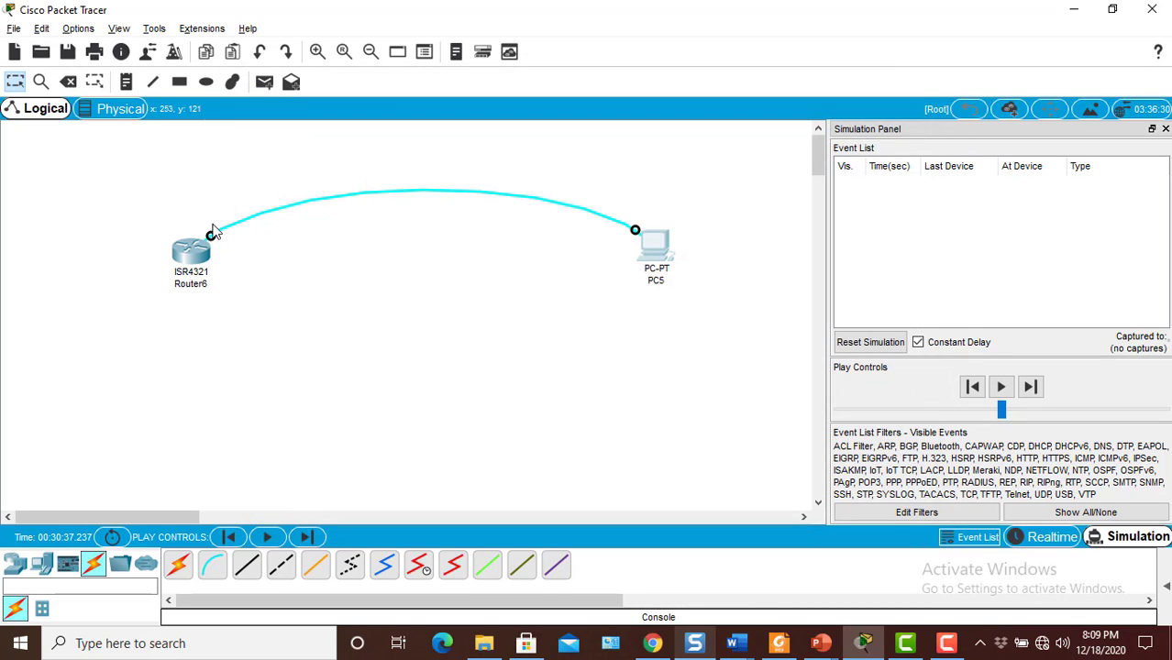
Step: Examine the ISR4321 router's power switch, console and Ethernet ports in an enlarged physical device view
click(189, 245)
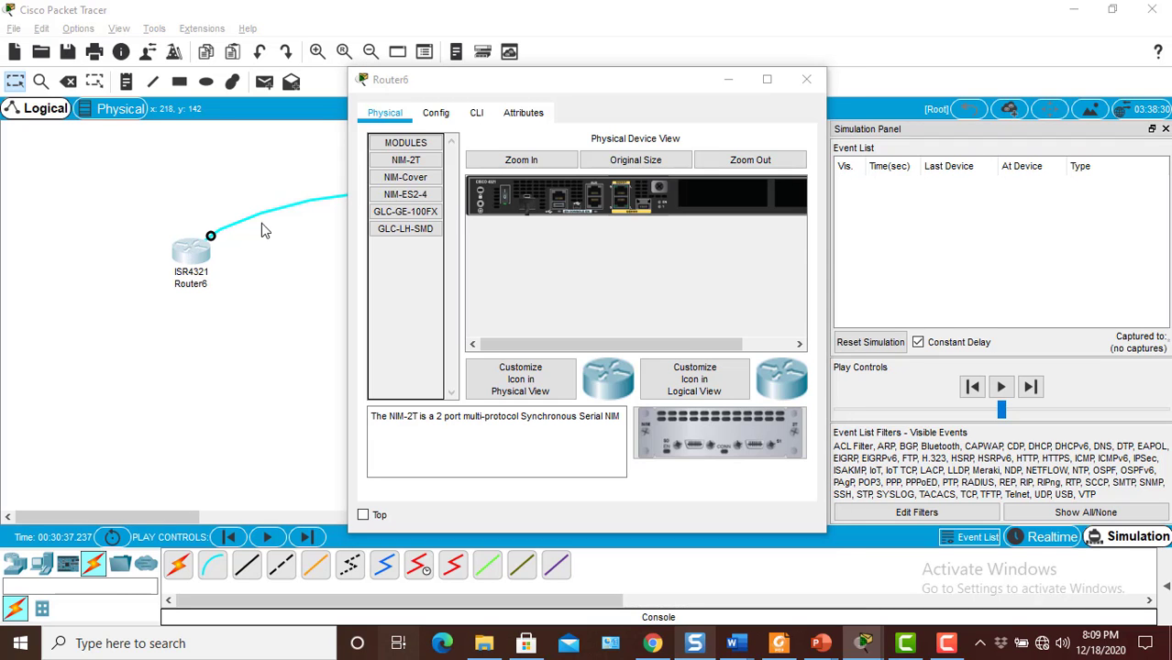
key(super+Tab)
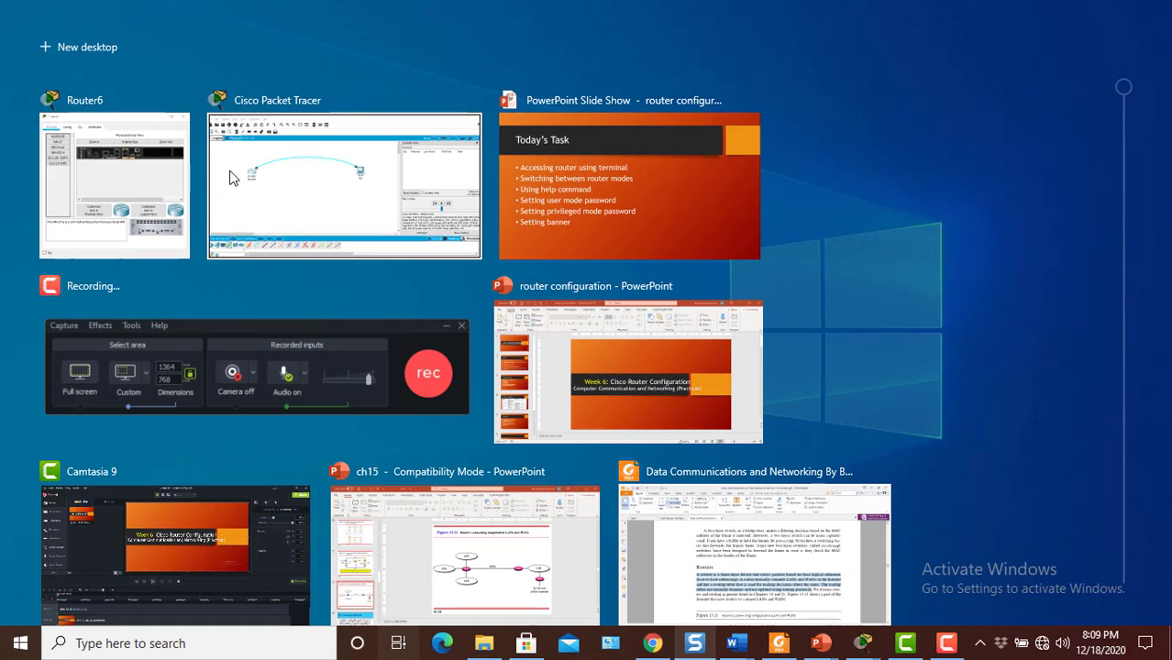
click(258, 199)
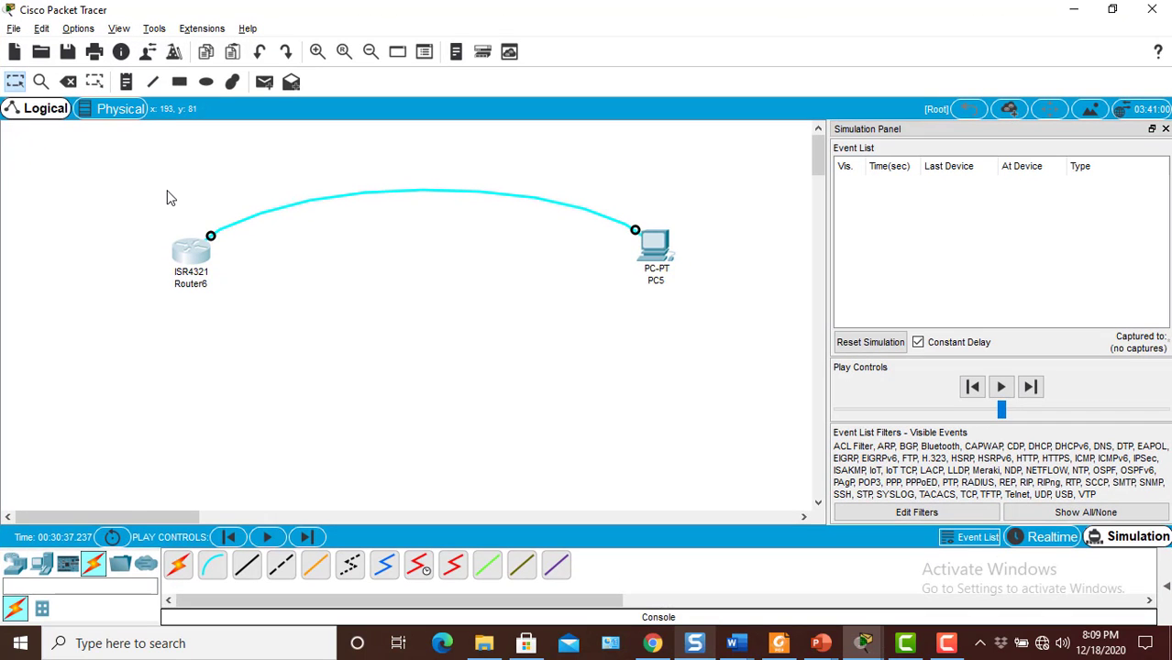
click(191, 247)
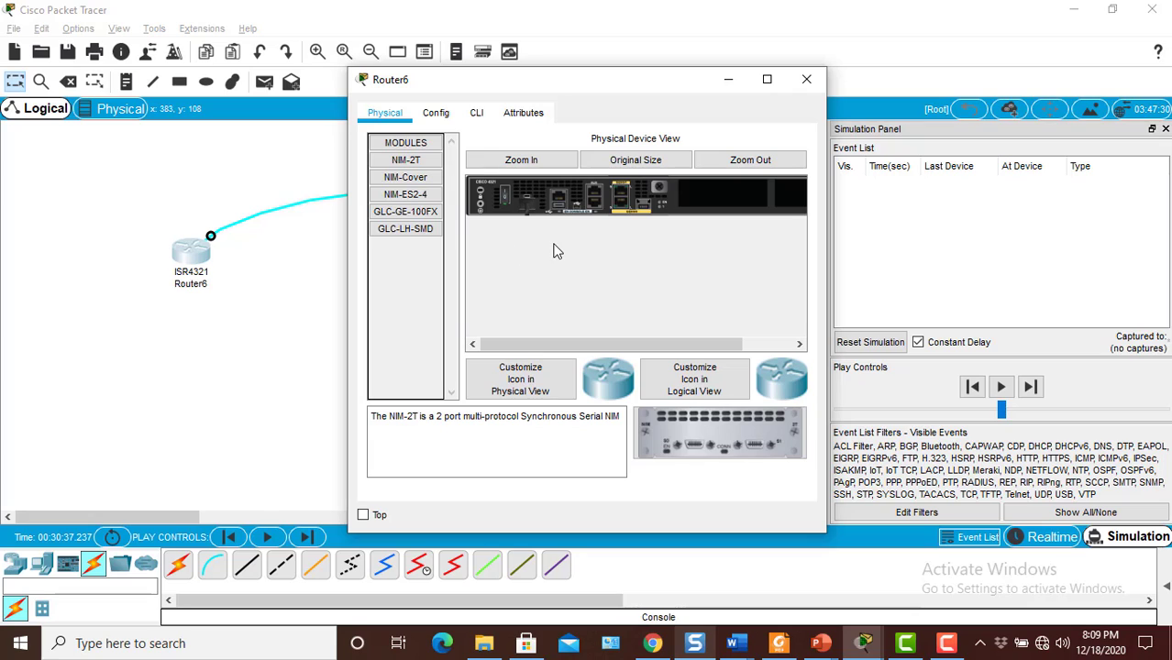
click(535, 167)
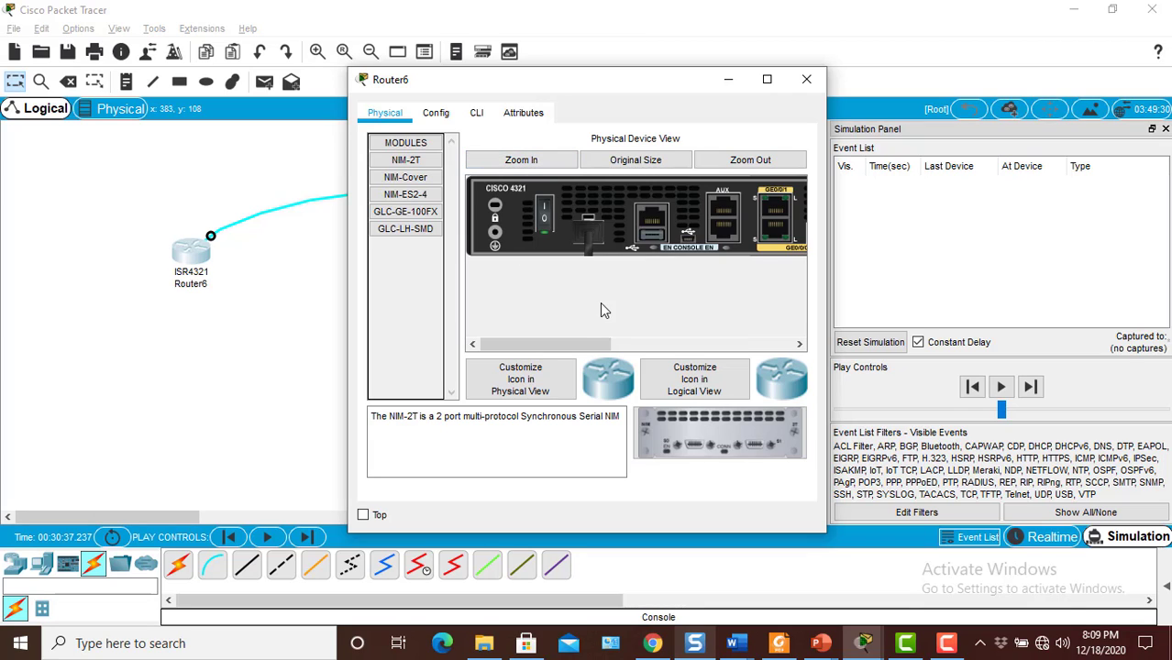
mouse_move(580, 348)
mouse_down()
mouse_move(636, 344)
mouse_move(565, 339)
mouse_up()
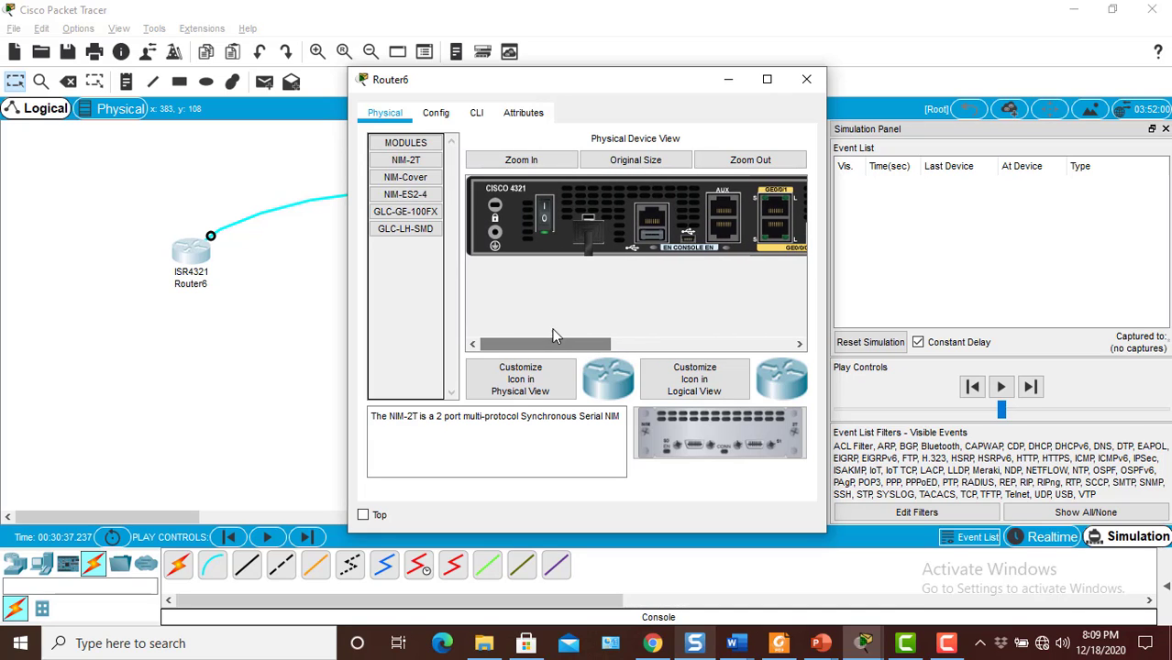
click(545, 218)
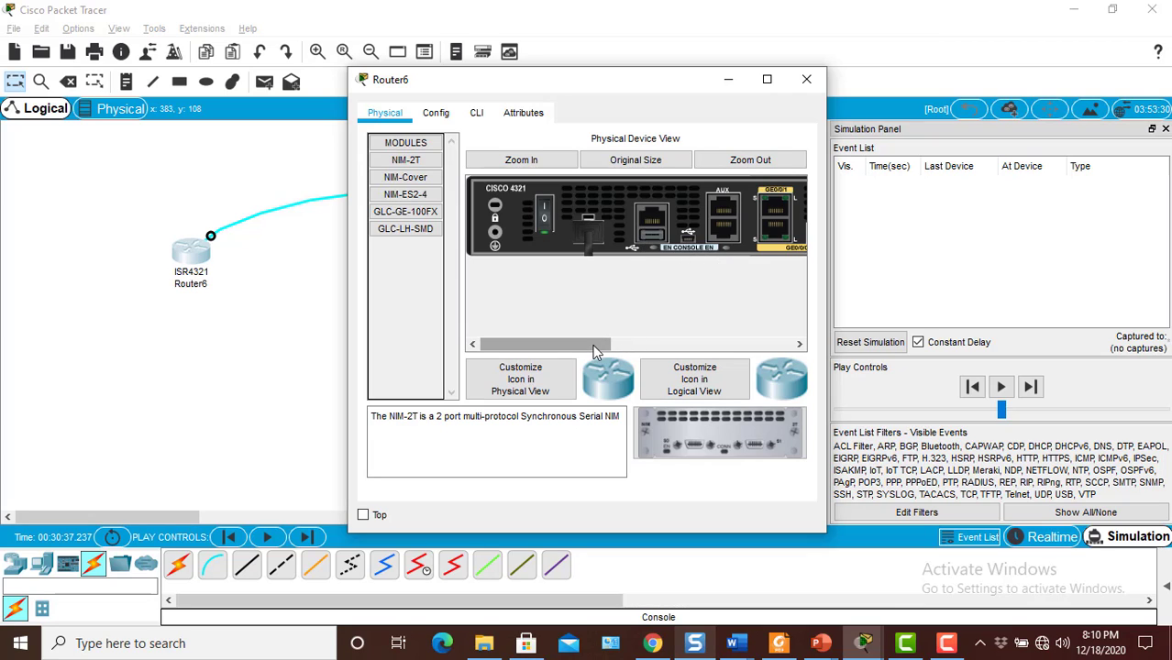
drag(608, 344, 647, 347)
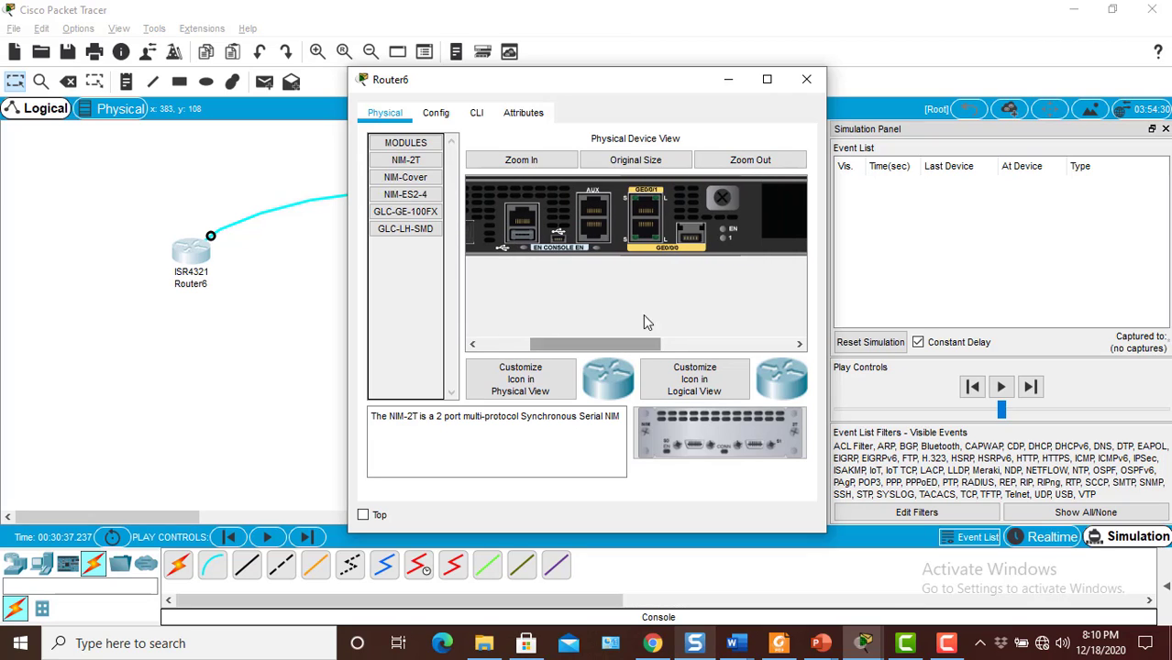
Step: Return to the topology, try to open the router's Config settings, and maximize the router's window
key(alt+Tab)
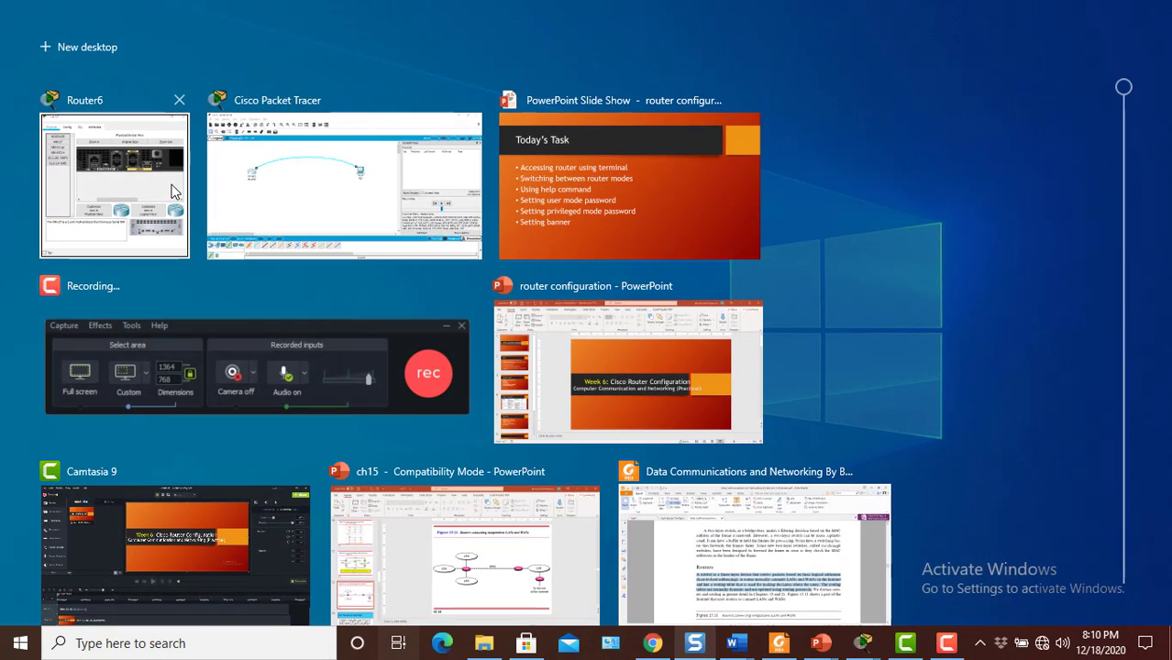
click(171, 192)
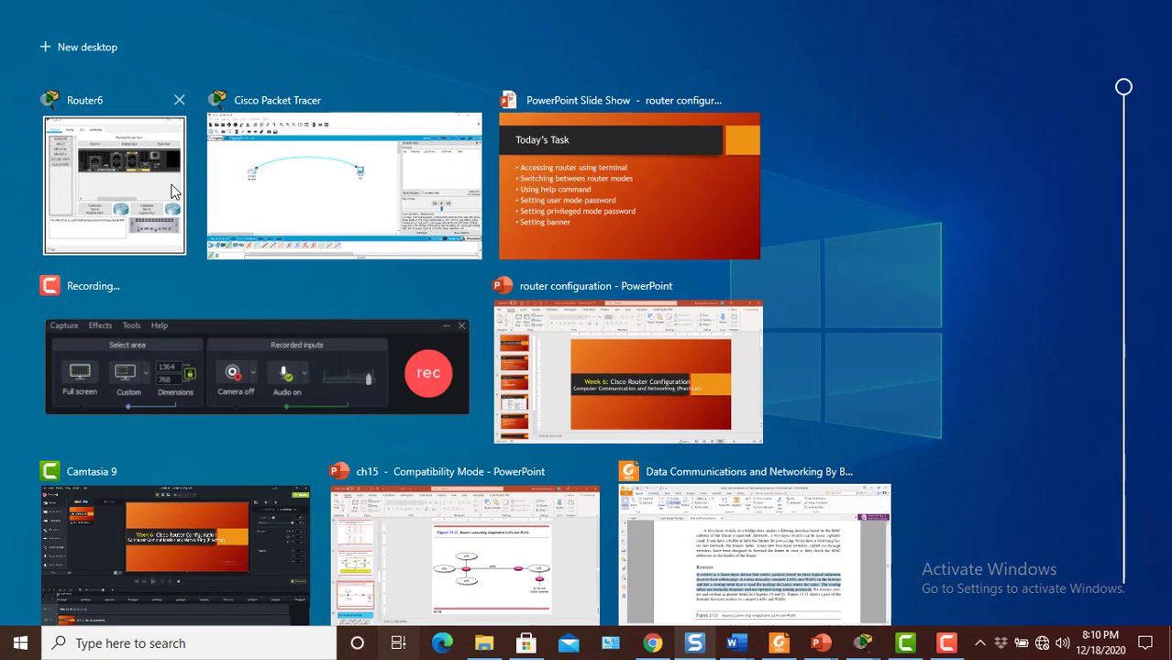
key(super+Tab)
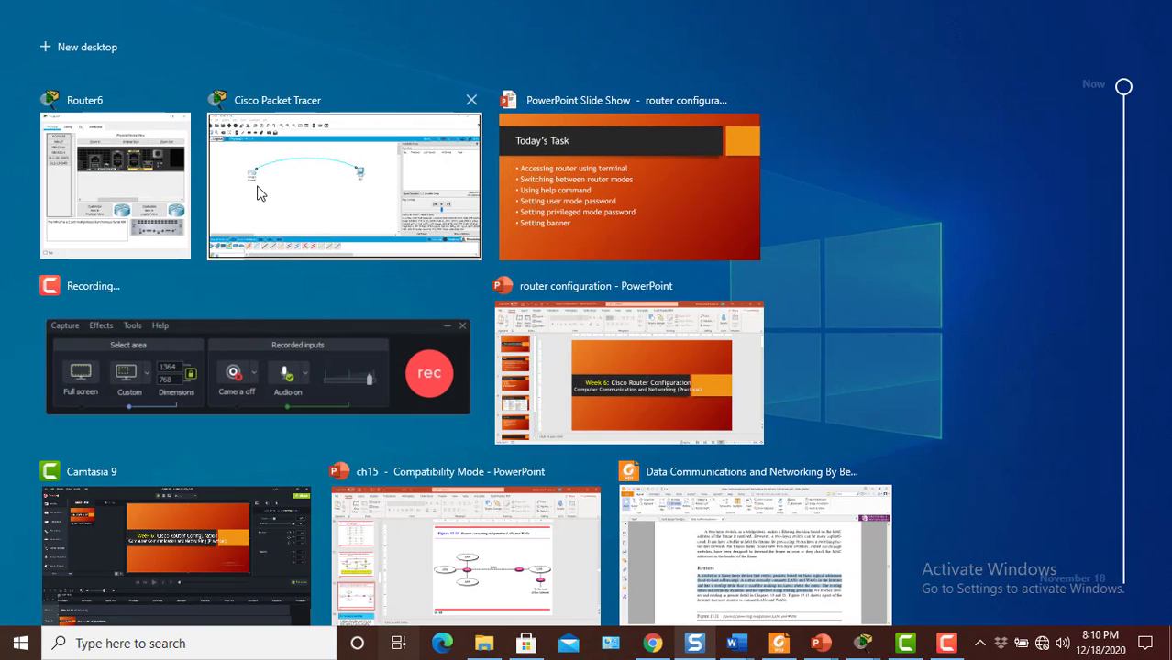
click(257, 193)
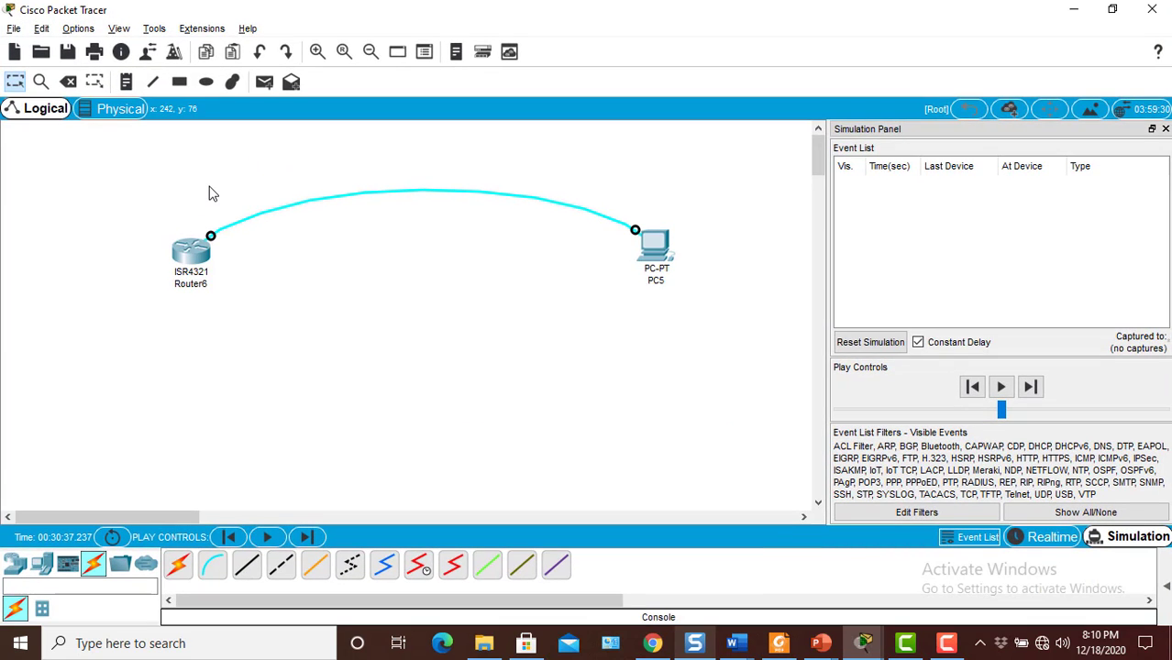
click(191, 262)
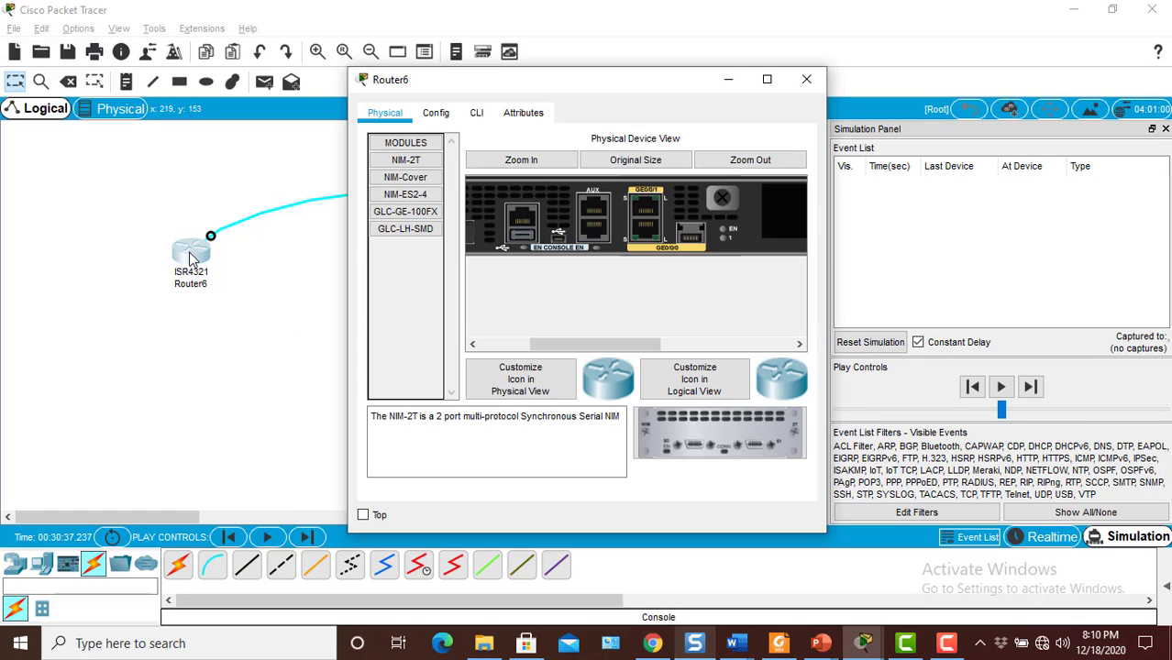
click(439, 113)
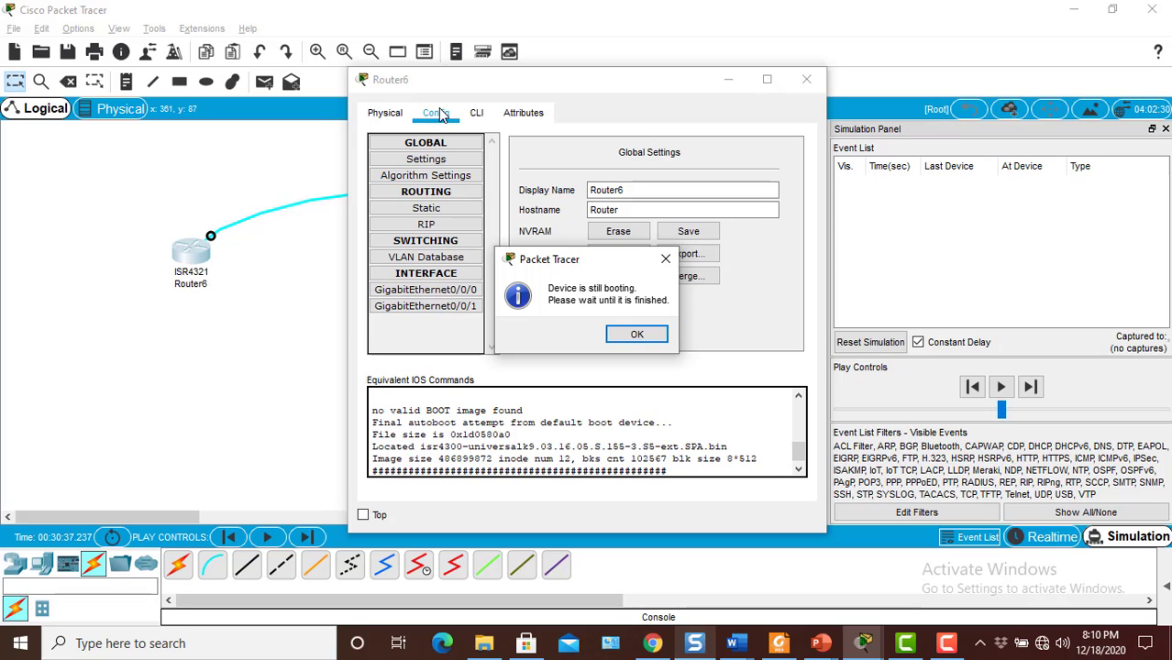
click(636, 335)
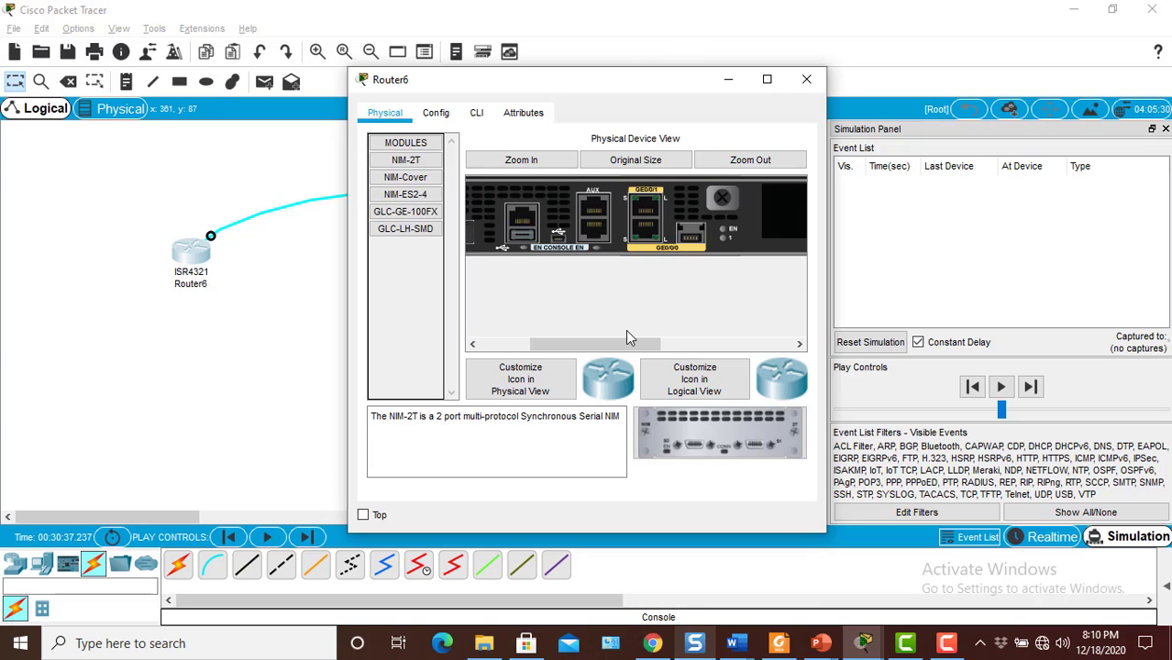
click(767, 79)
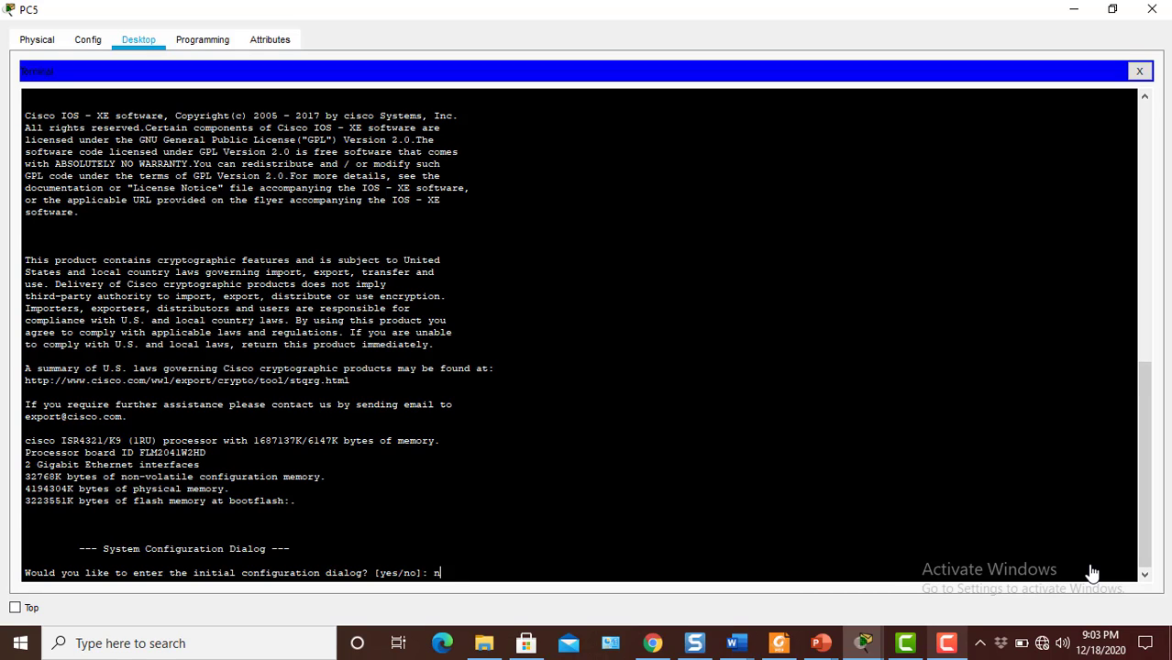
Step: Decline the router's initial configuration dialog, start the command line, and enter privileged mode with the enable command
key(Return)
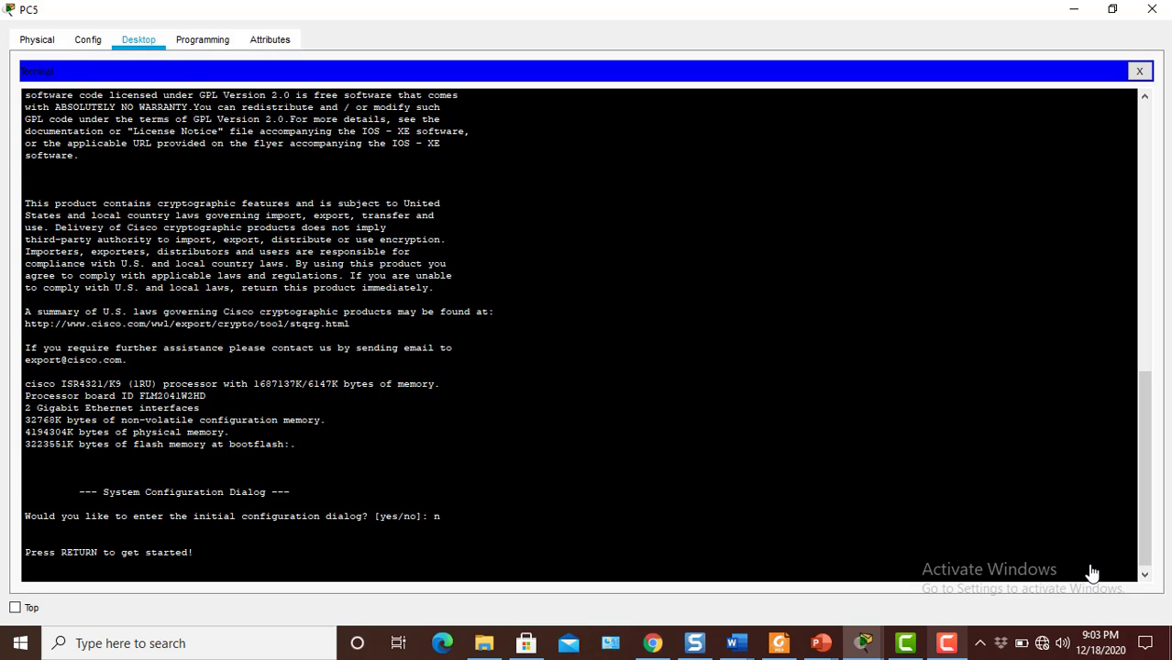
key(Return)
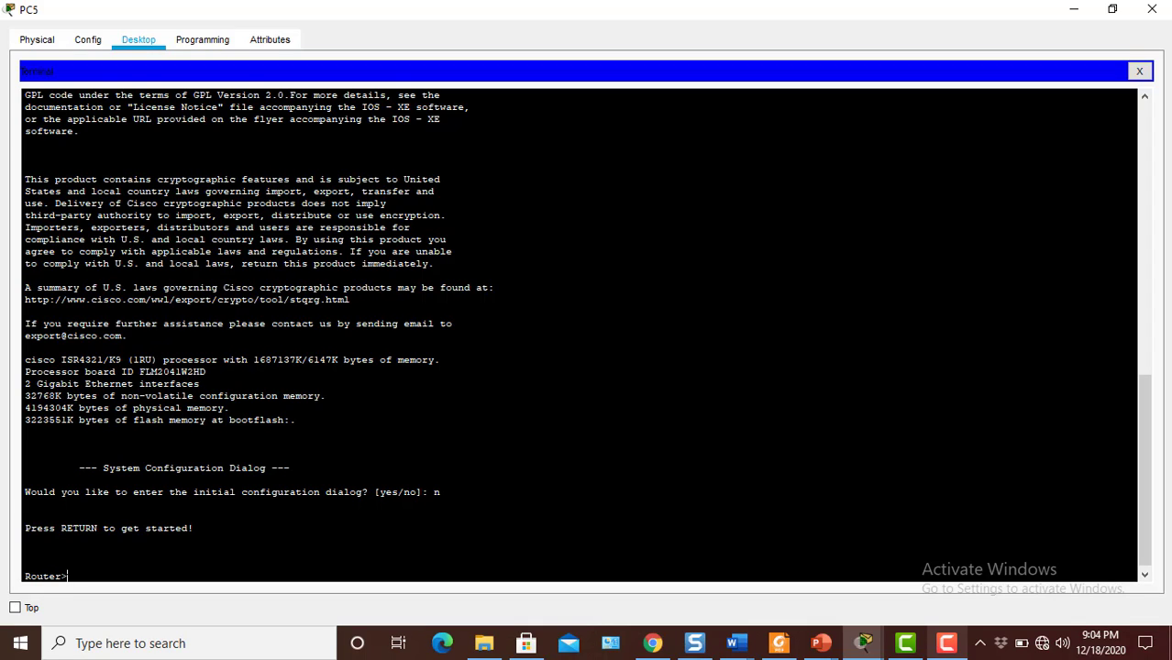
text(enable)
key(Return)
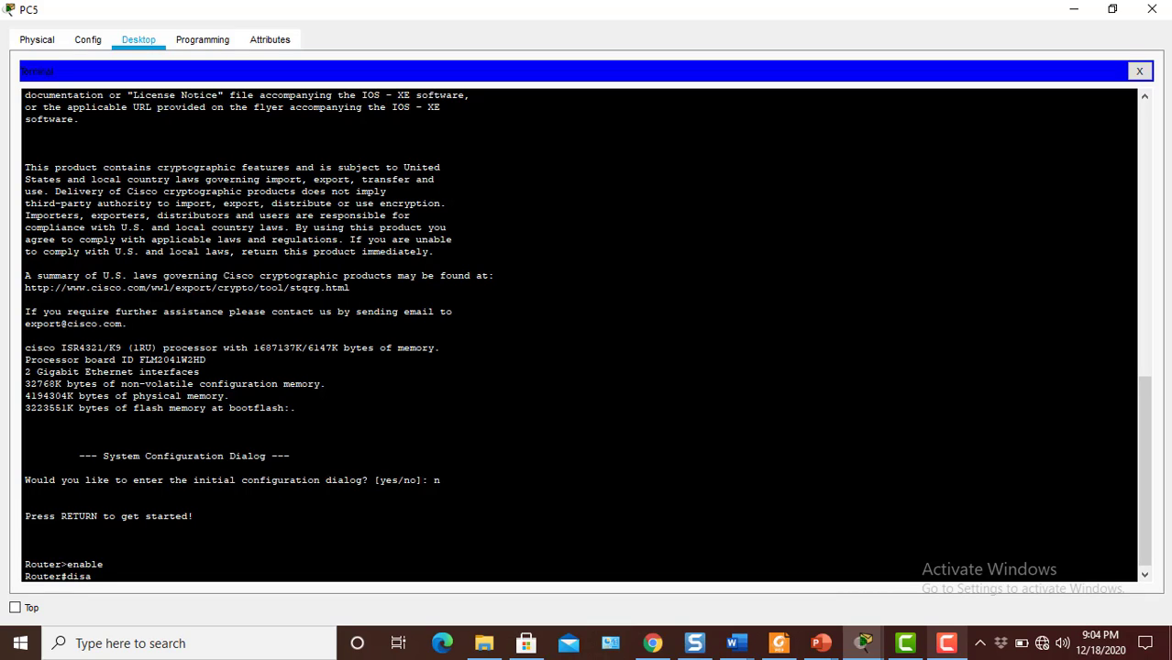
Step: Go back to user mode with the disable command and re-enter privileged mode with enable
text(ble)
key(Return)
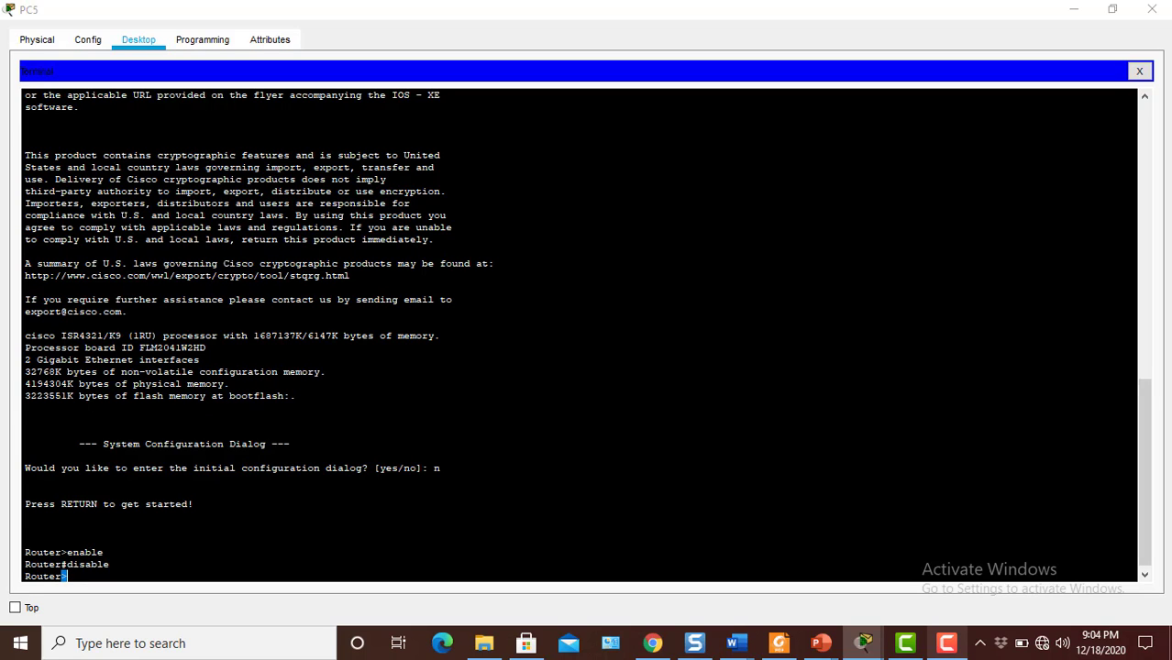
click(398, 643)
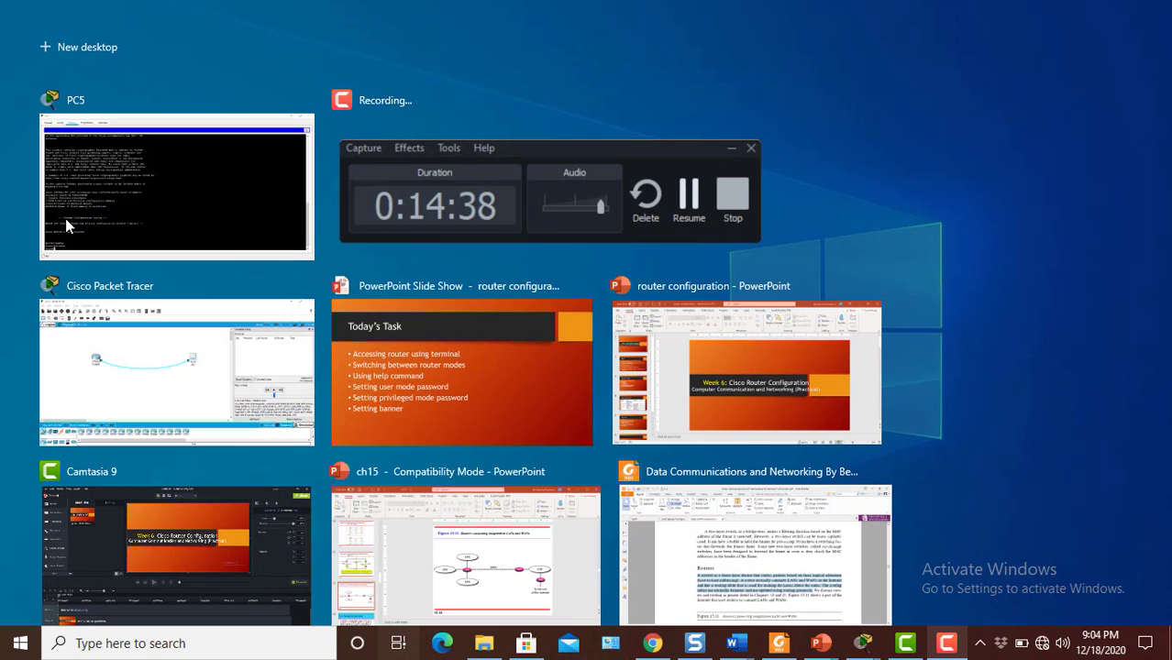
click(142, 211)
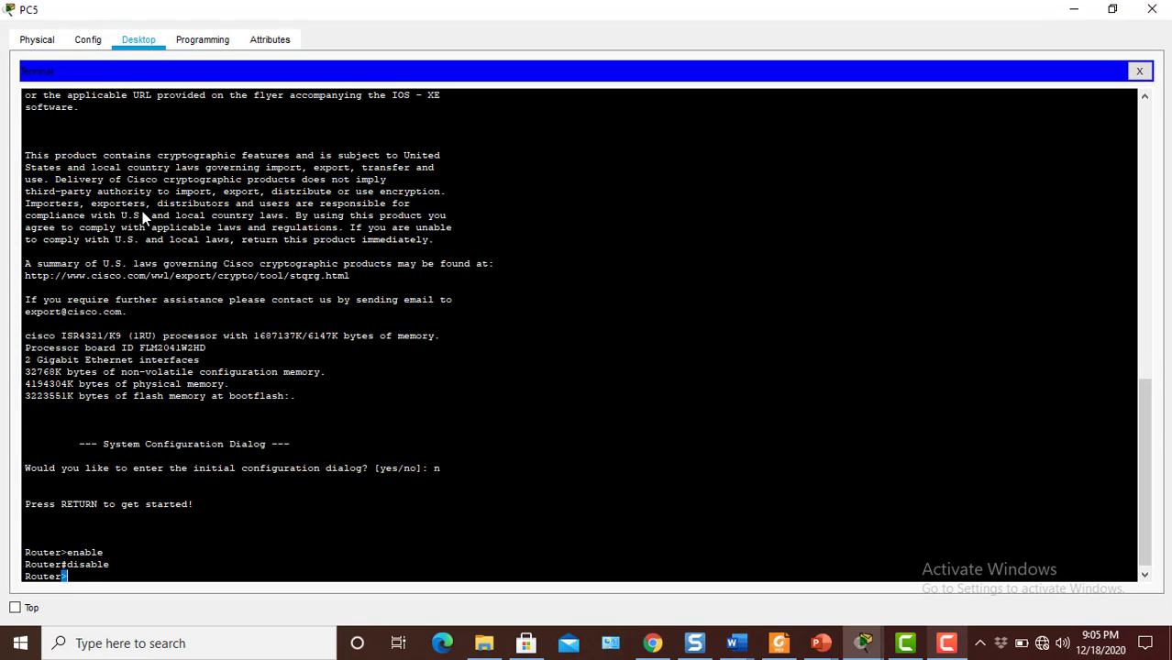
text(enable)
key(Return)
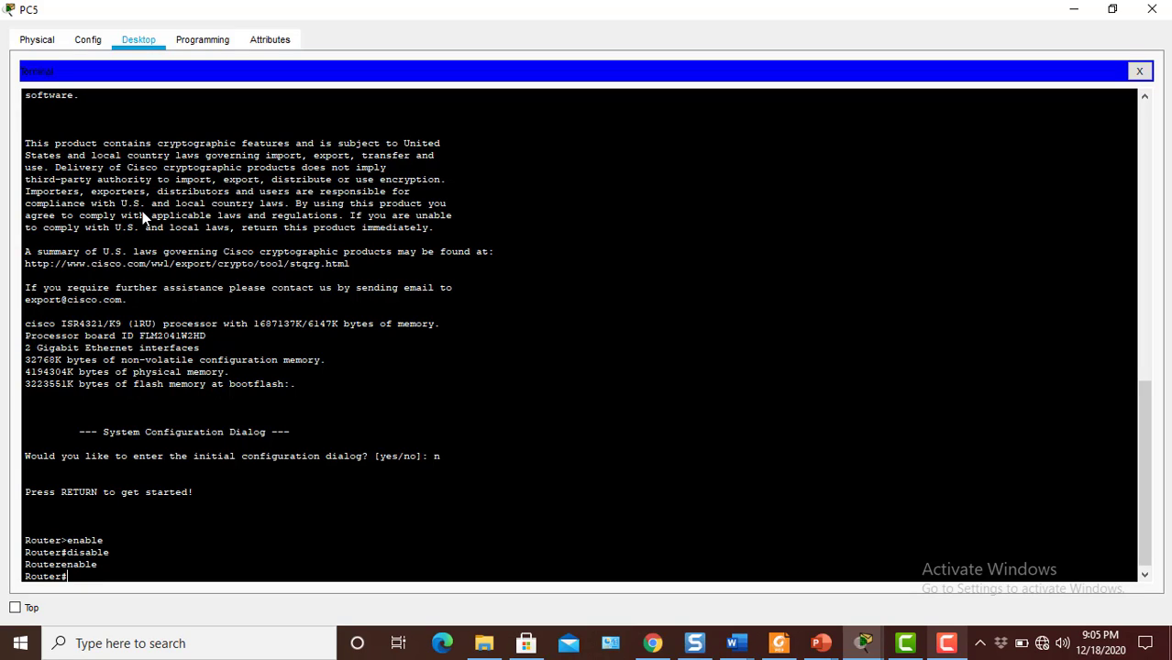
Step: Enter global configuration mode with configure terminal and go straight back to privileged mode
text(configure terminal)
key(Return)
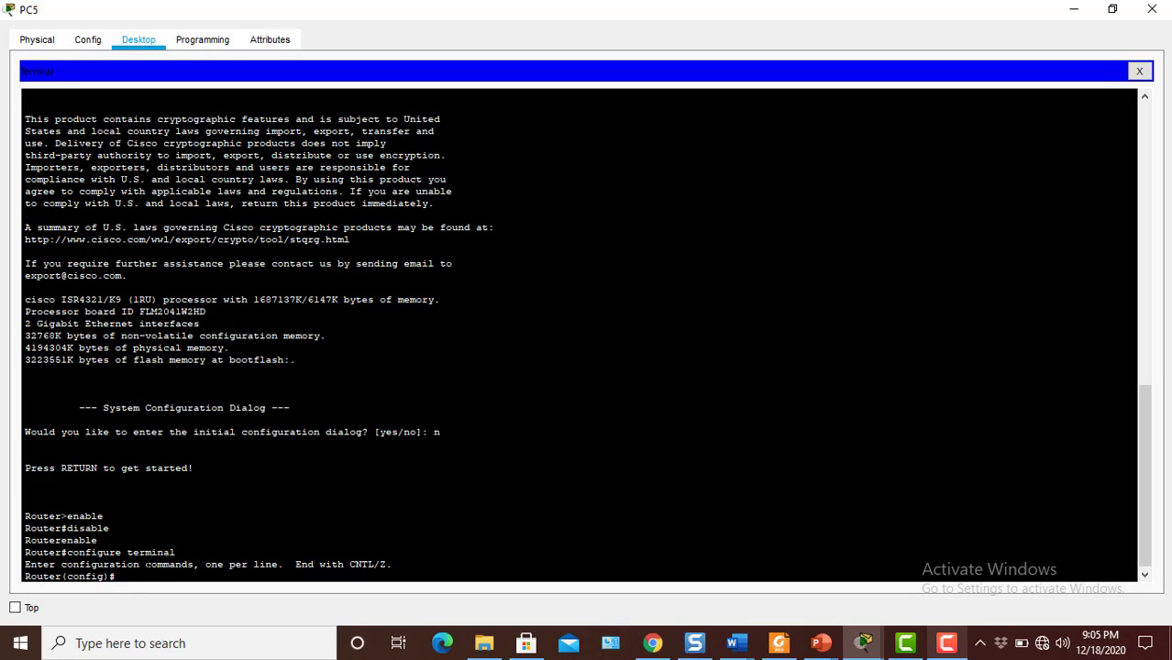
drag(116, 576, 85, 564)
key(ctrl+z)
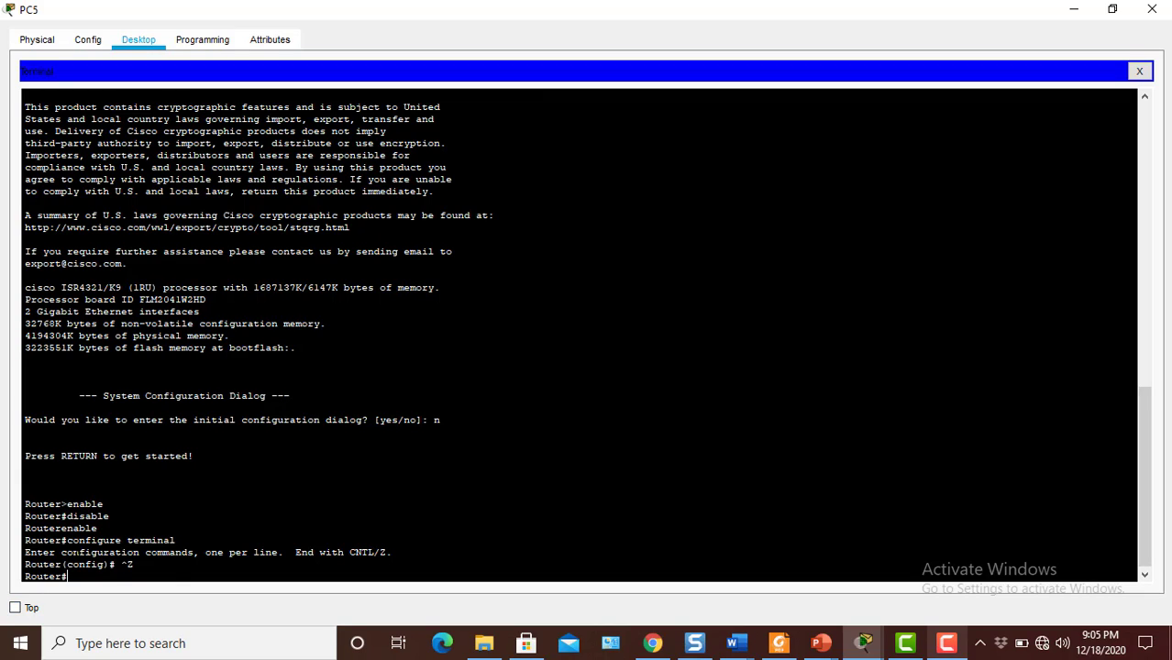
Step: Recall and run the configure terminal command to re-enter global configuration mode, and add several blank prompt lines
key(Up)
key(Up)
key(Down)
key(Down)
text(enable)
key(BackSpace)
key(BackSpace)
key(BackSpace)
key(BackSpace)
key(BackSpace)
key(BackSpace)
key(Up)
key(Return)
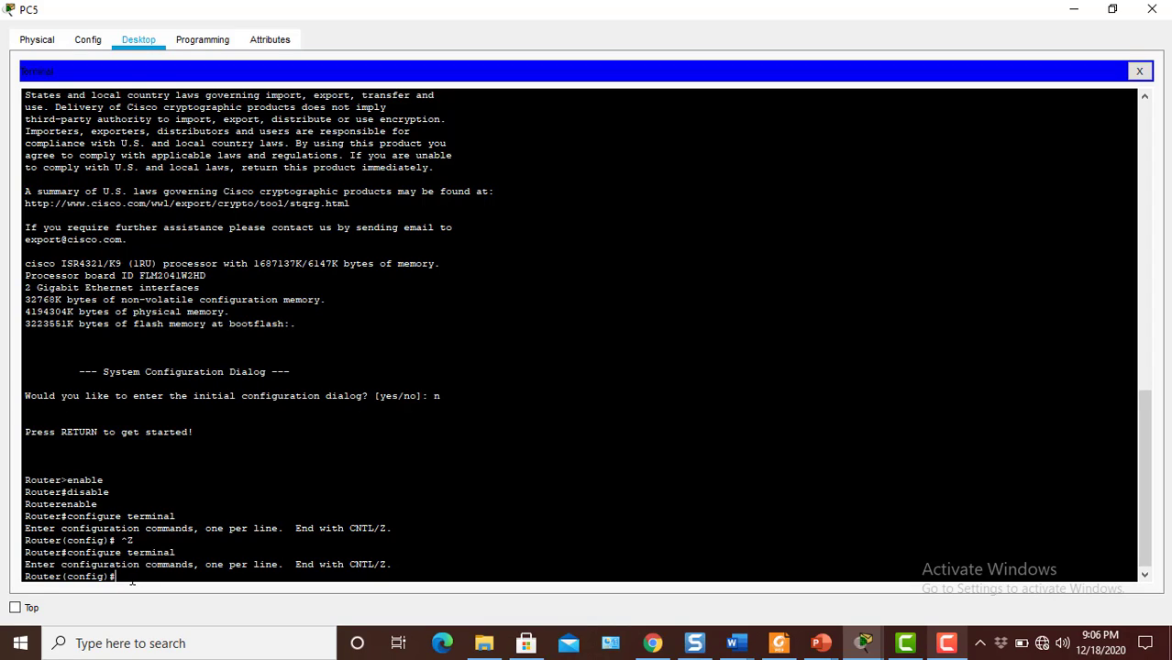
key(Return)
key(Return)
key(Return)
key(Return)
key(Return)
key(Return)
key(Return)
key(Return)
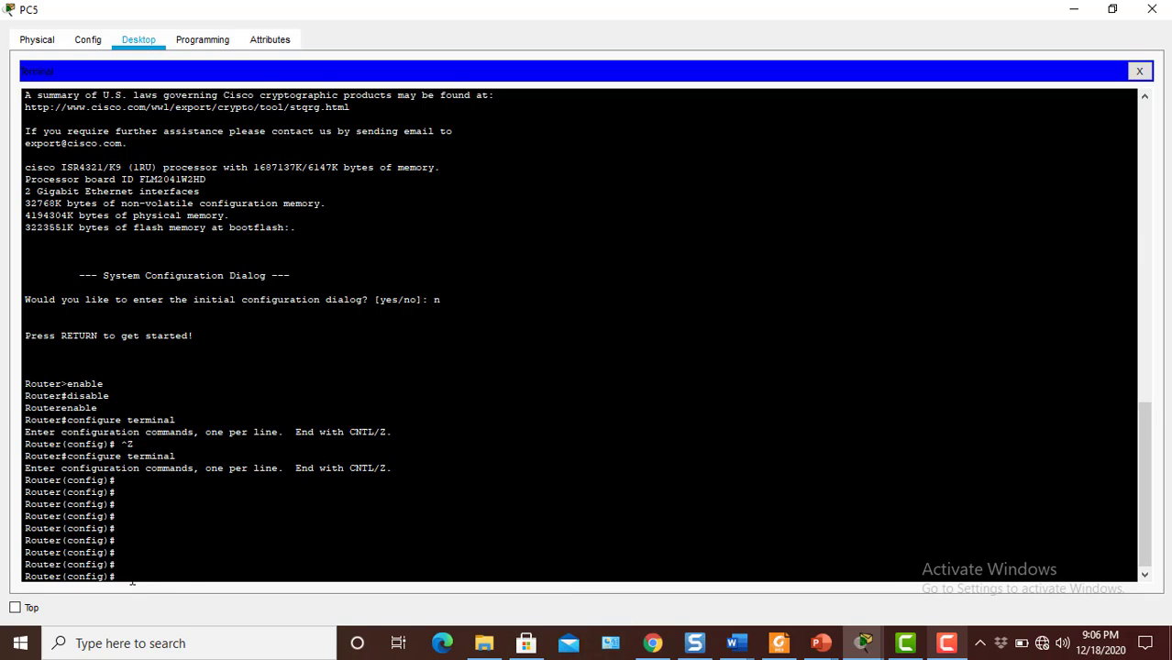
Step: Open console line 0 for configuration, set its user-mode password, and enable password checking with the login command
text(line console 0)
key(Return)
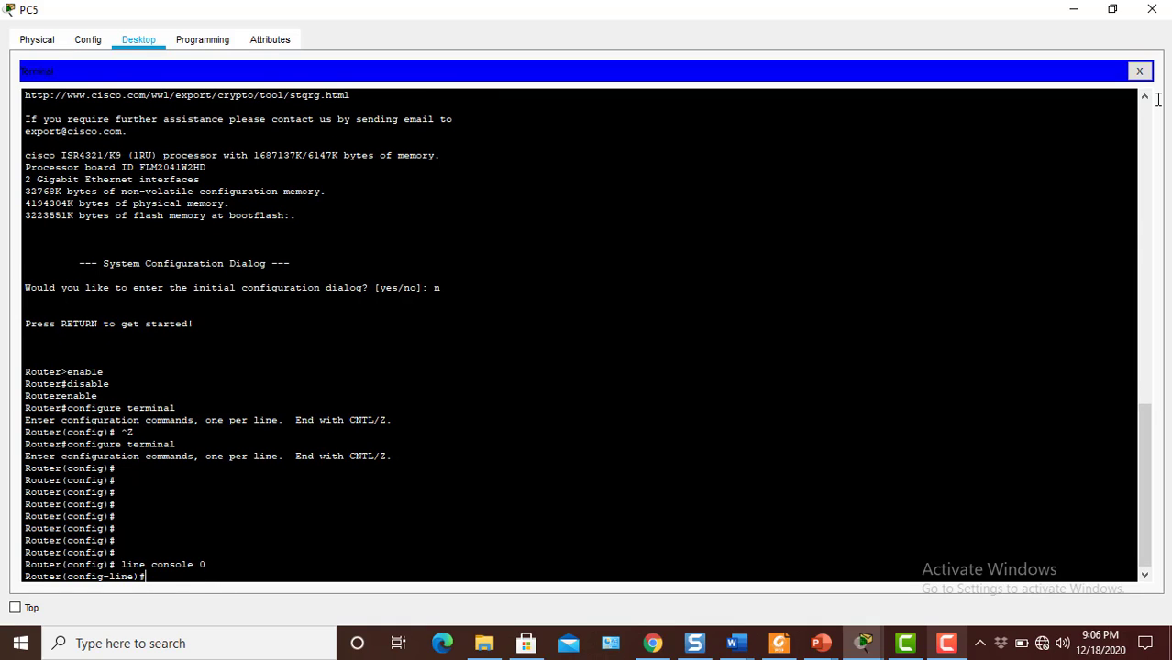
text(password 12345)
key(Return)
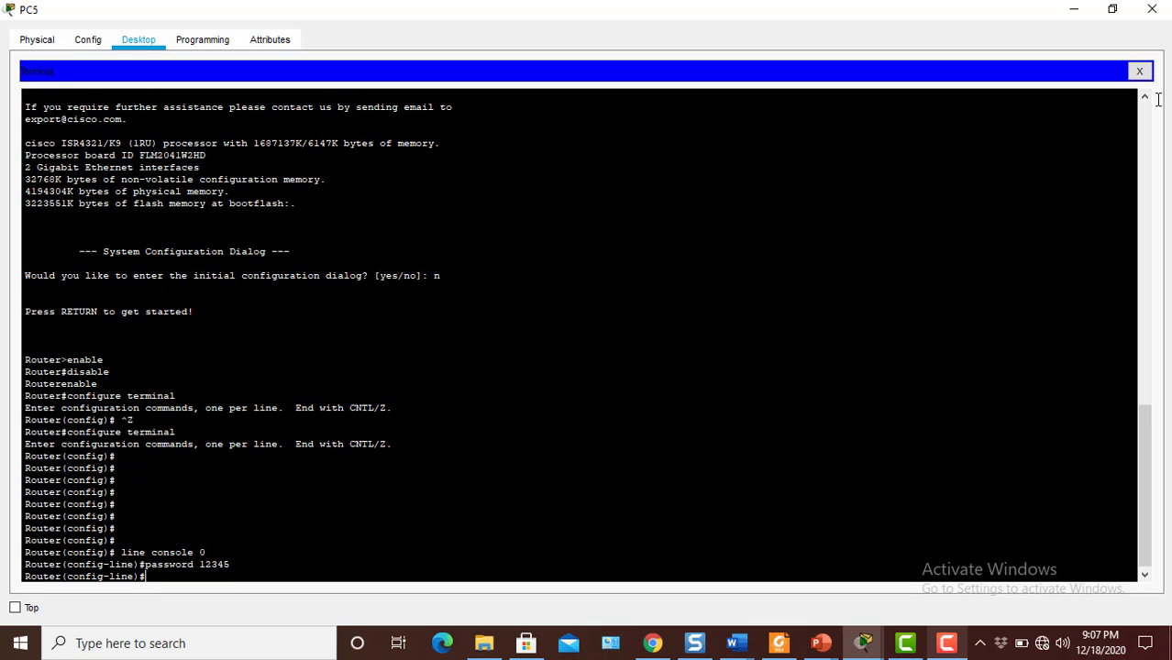
text(login)
key(Return)
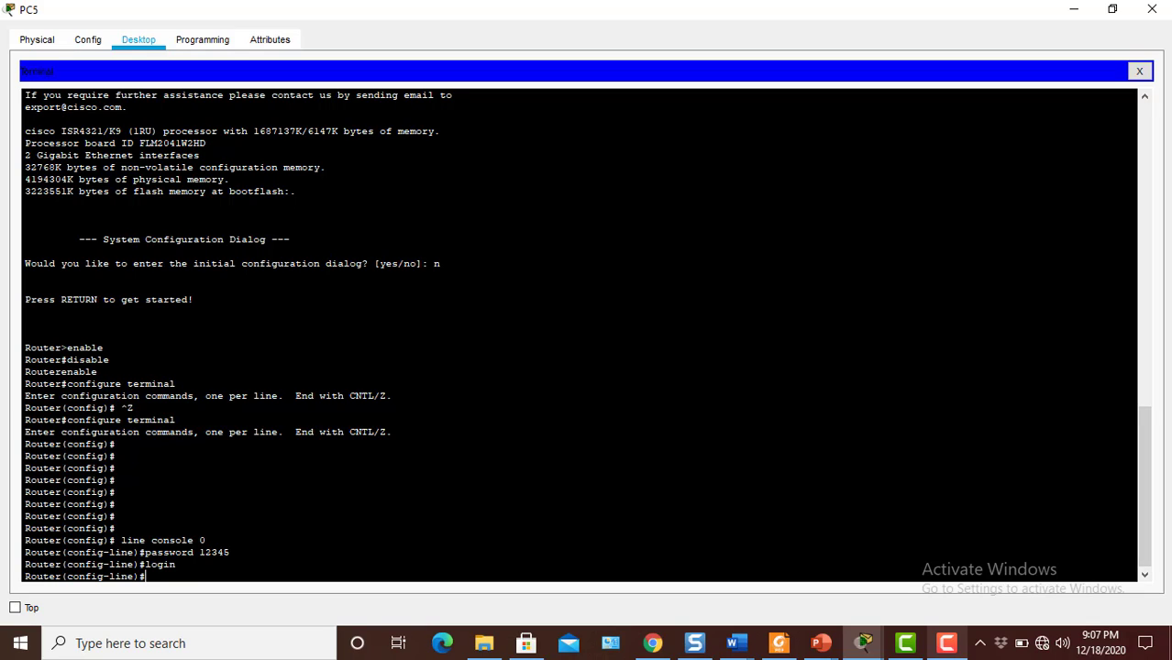
Step: Exit the line, global configuration and privileged modes one after another to end the console session
text(exit)
key(Return)
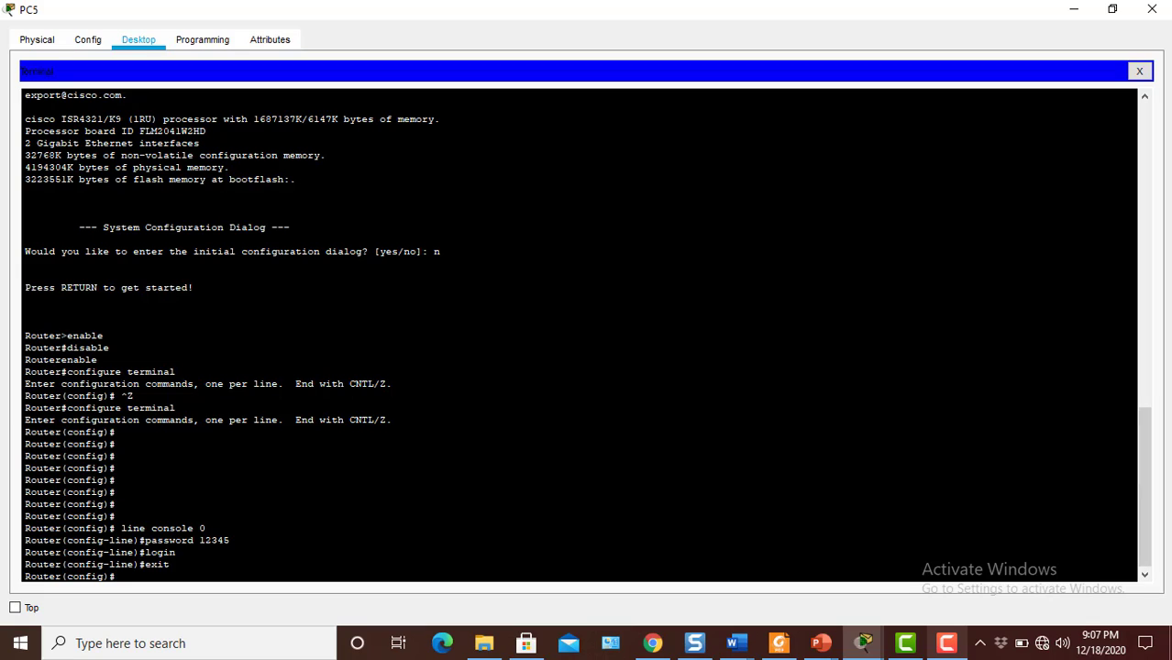
text(exit)
key(Return)
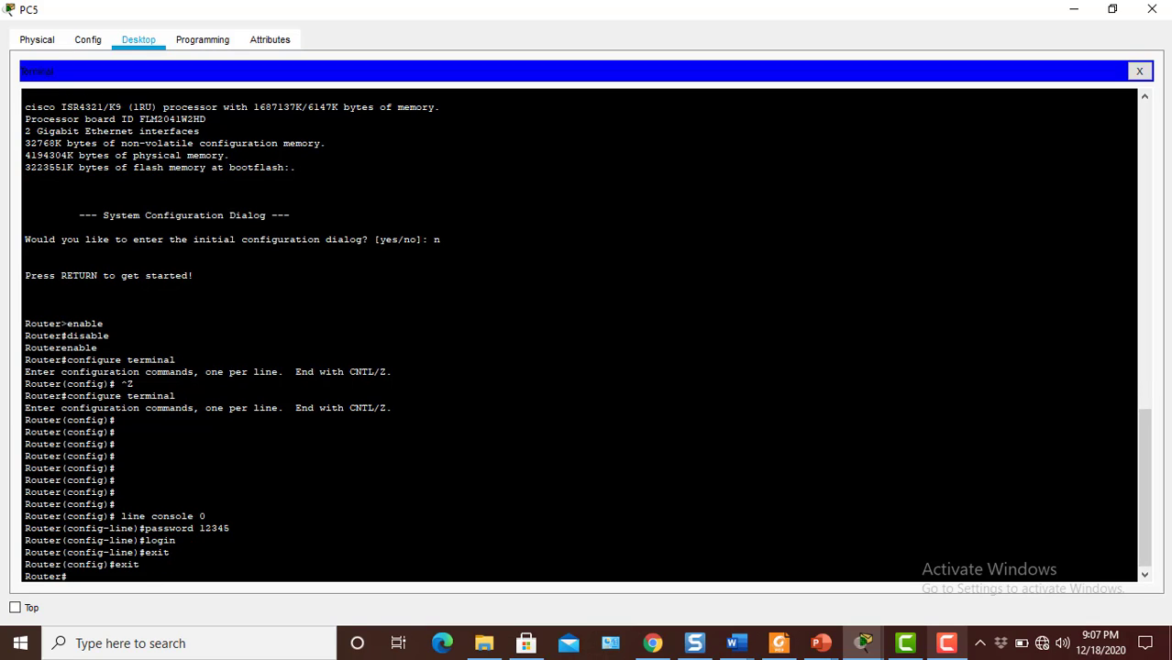
text(exit)
key(Return)
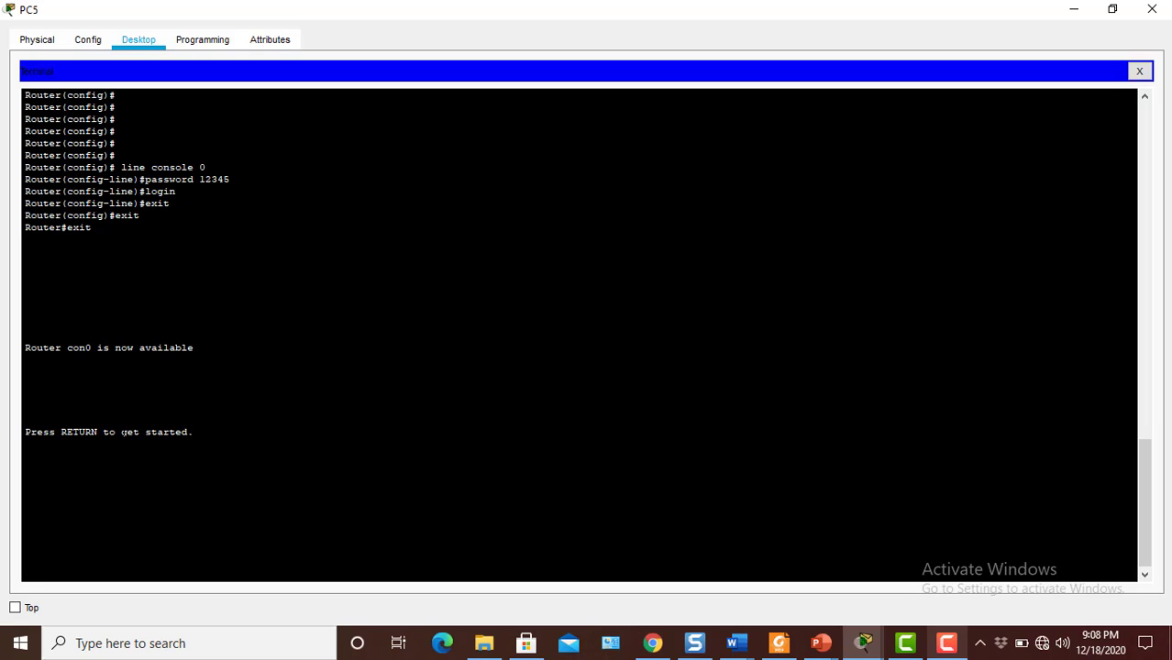
Step: Log back in to the router with the console password and add several blank user-mode prompt lines
key(Return)
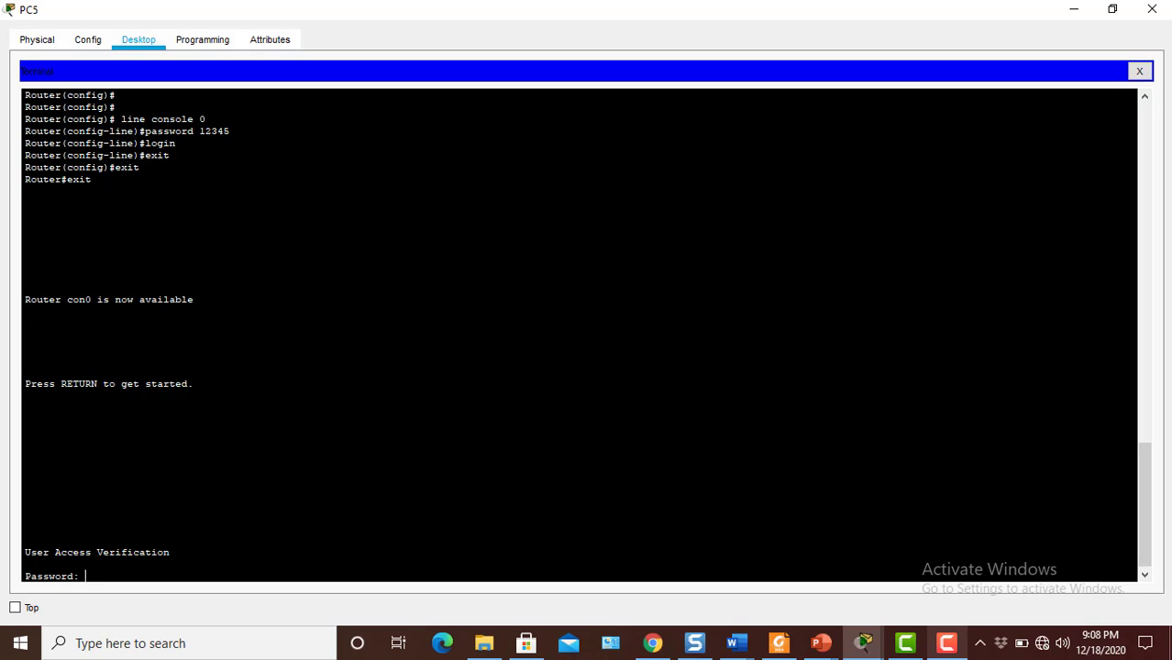
text(12345)
key(Return)
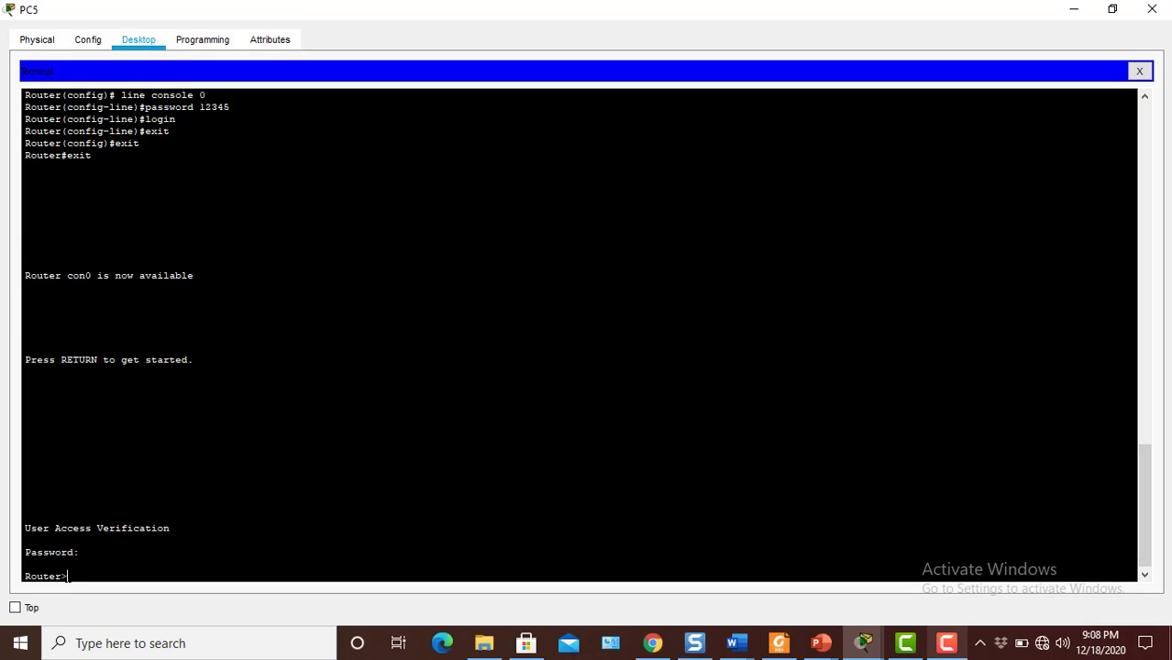
drag(69, 576, 11, 577)
click(26, 564)
key(Return)
key(Return)
key(Return)
key(Return)
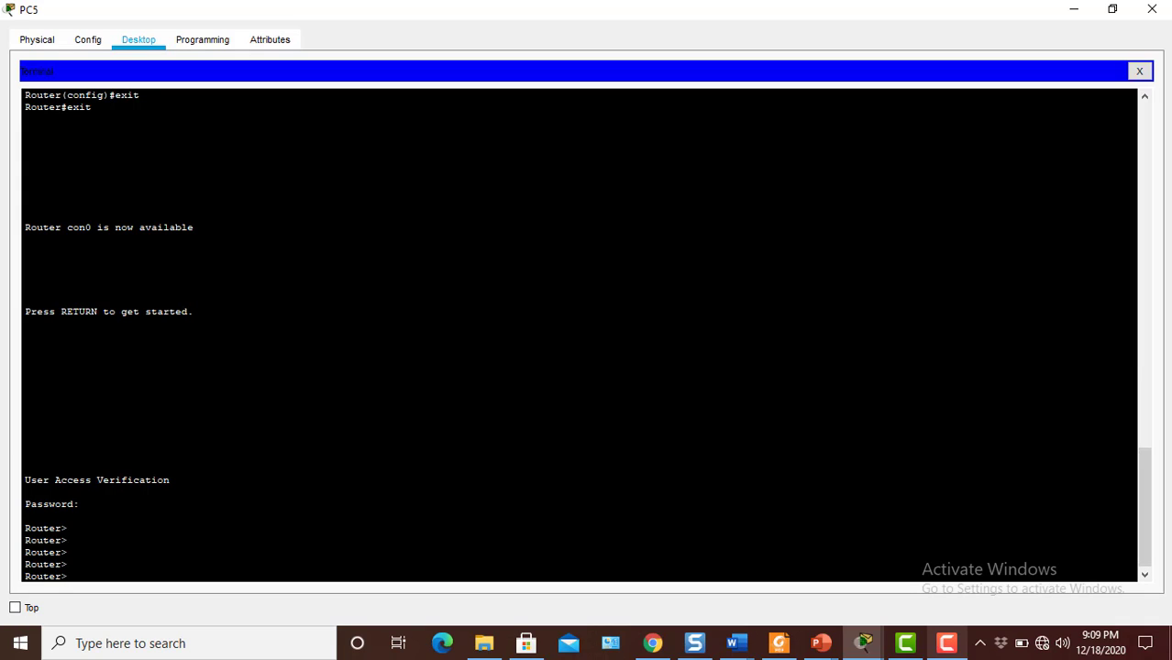
Step: Enter privileged and global configuration modes, and set the privileged-mode password with the enable password command
text(enable)
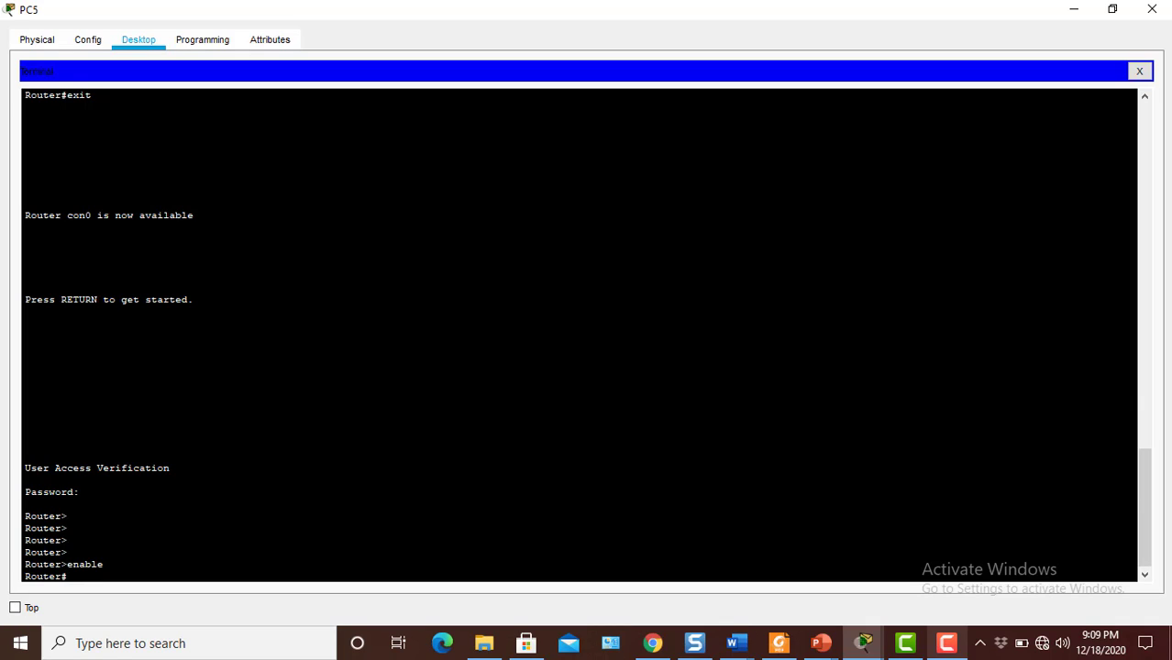
text(configure terminal)
key(Return)
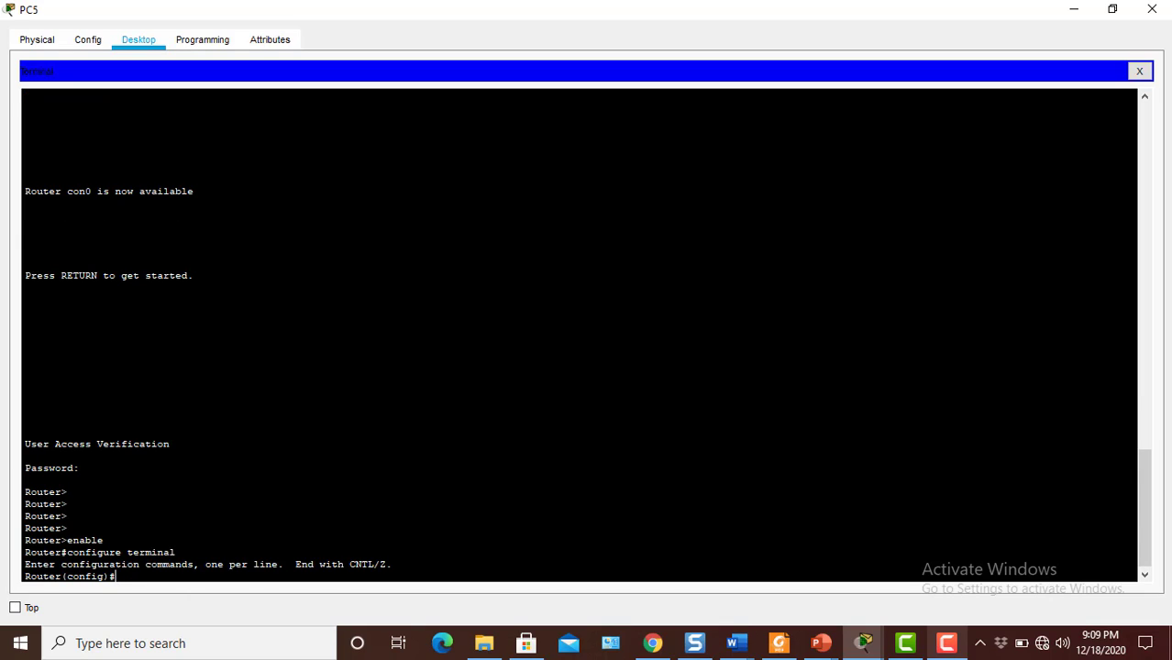
text(enable password abcde)
key(Return)
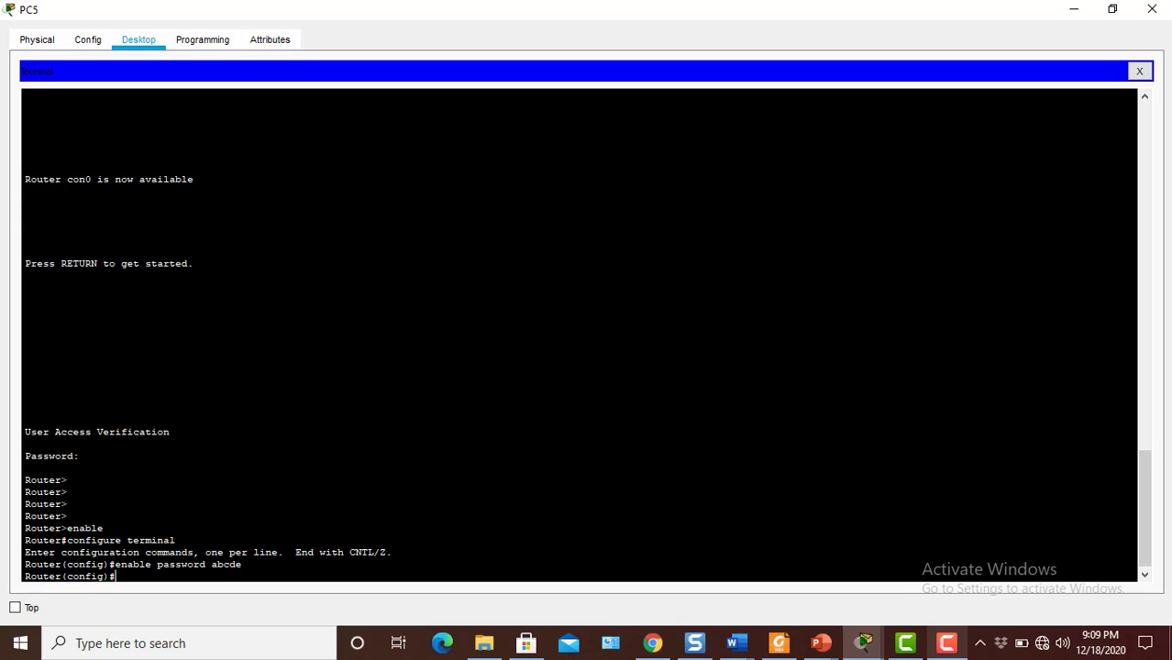
Step: Exit global configuration mode and log out of the router's console session
text(exit)
key(Return)
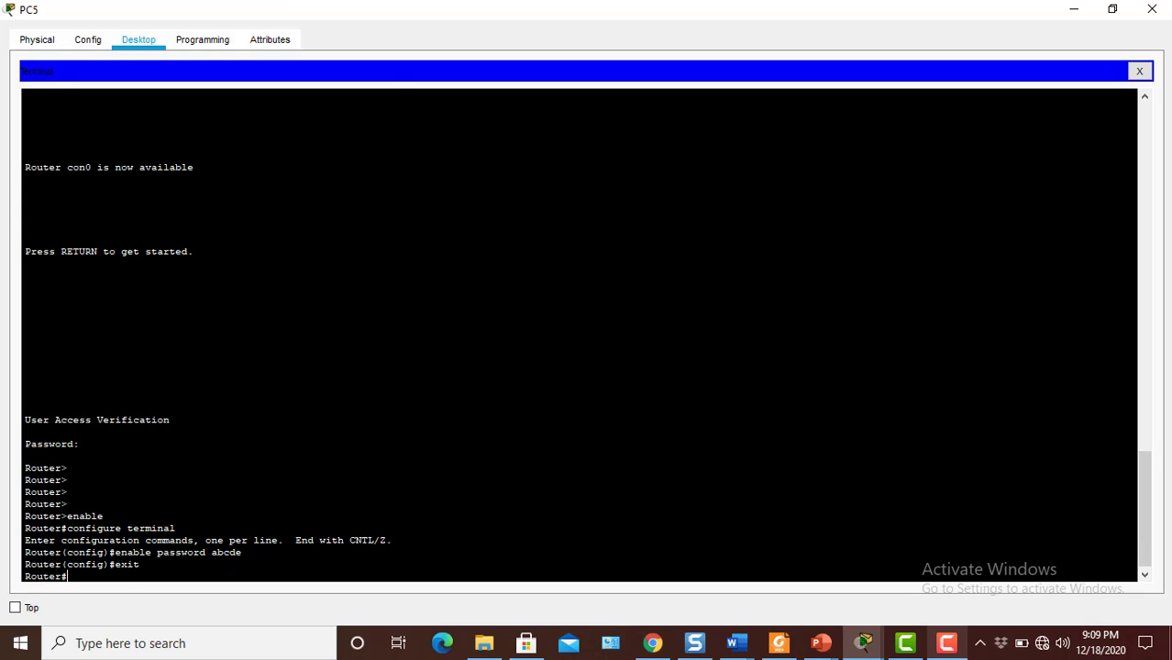
text(exit)
key(Return)
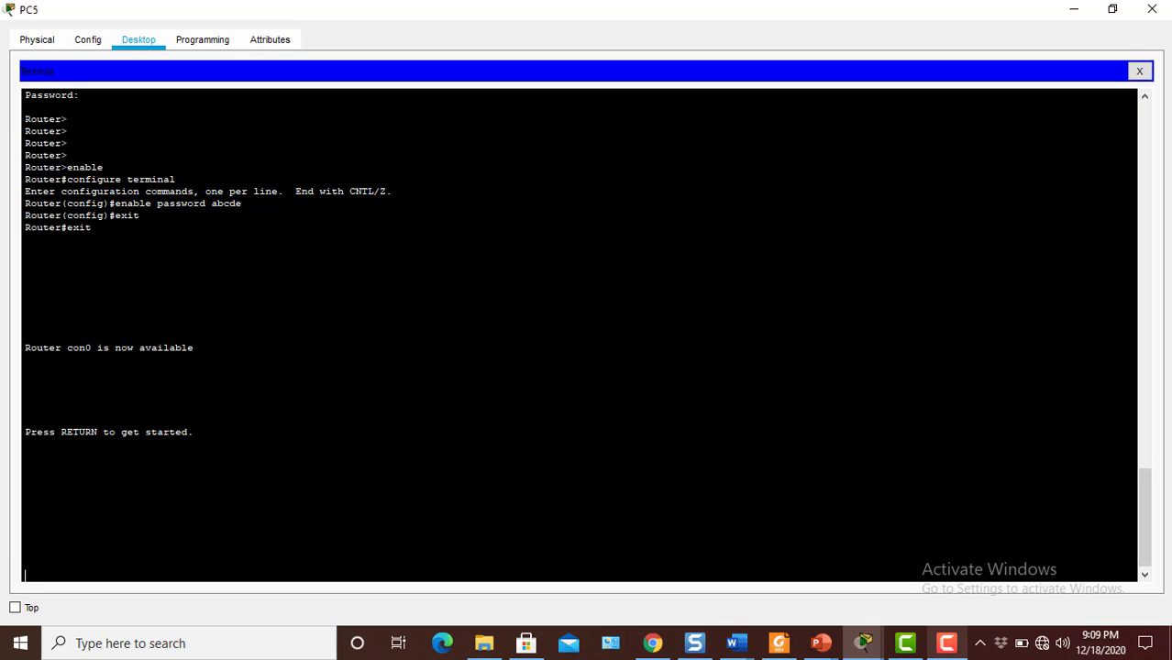
Step: Log in with the console password and enter privileged mode with enable and the privileged-mode password
key(Return)
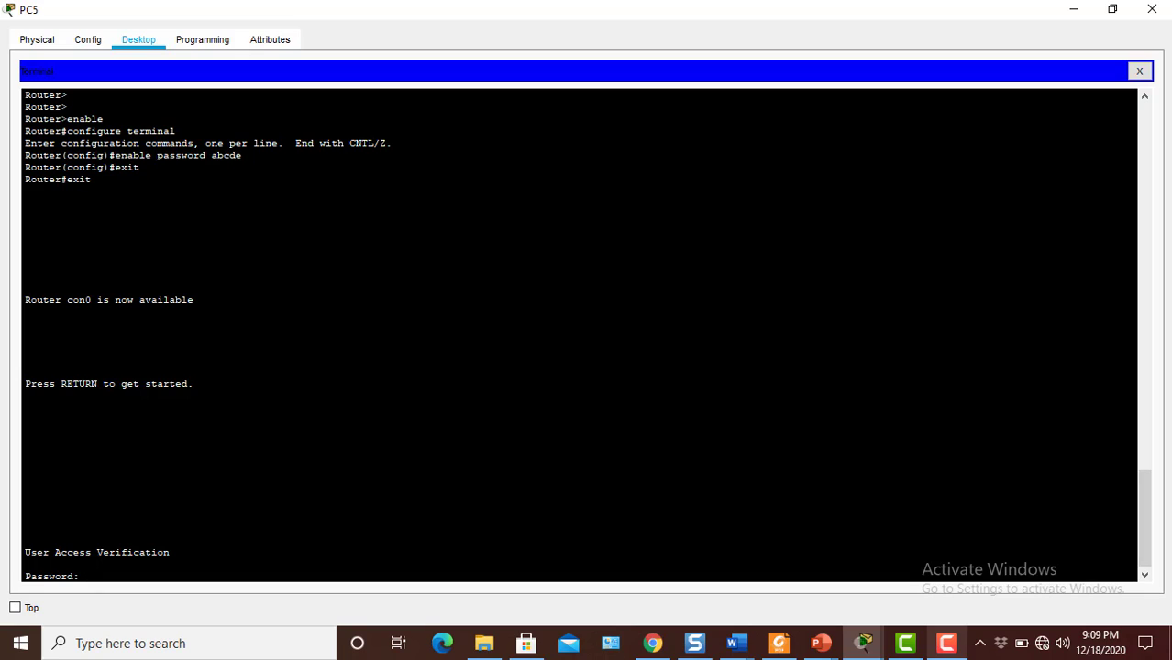
key(Return)
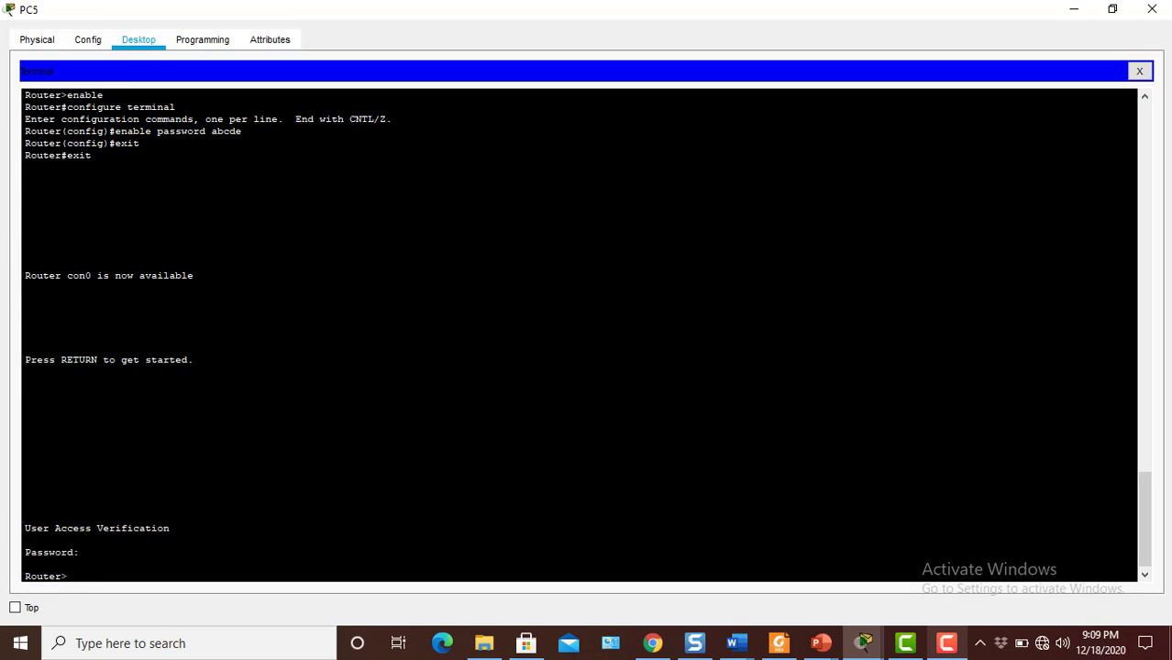
text(enable)
key(Return)
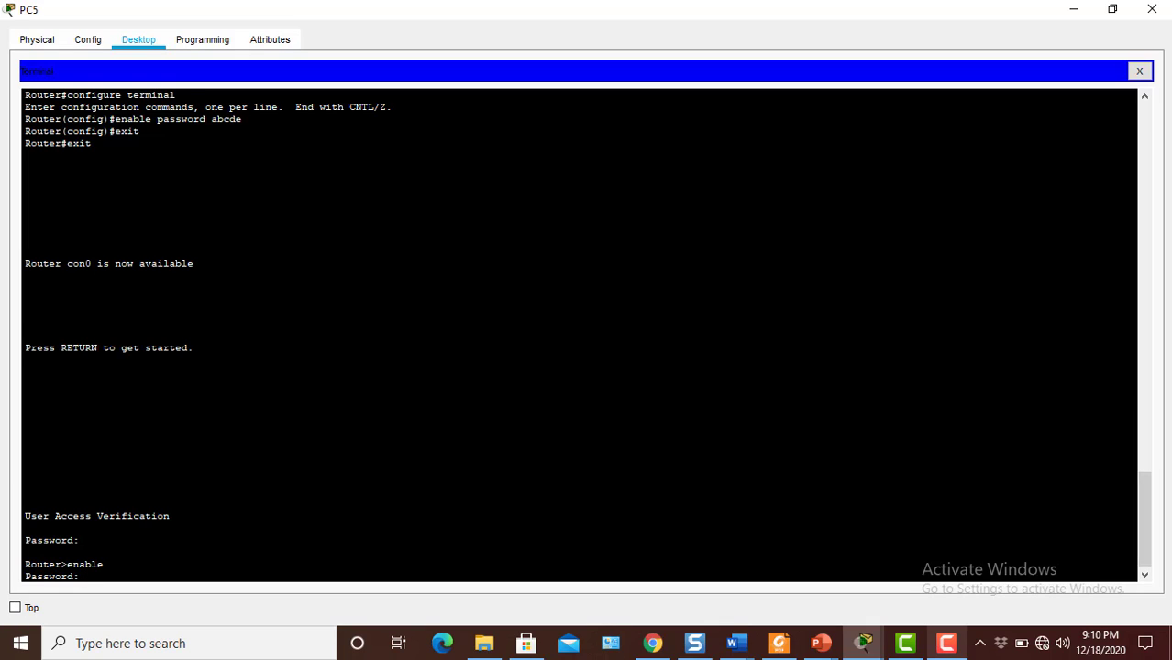
key(Return)
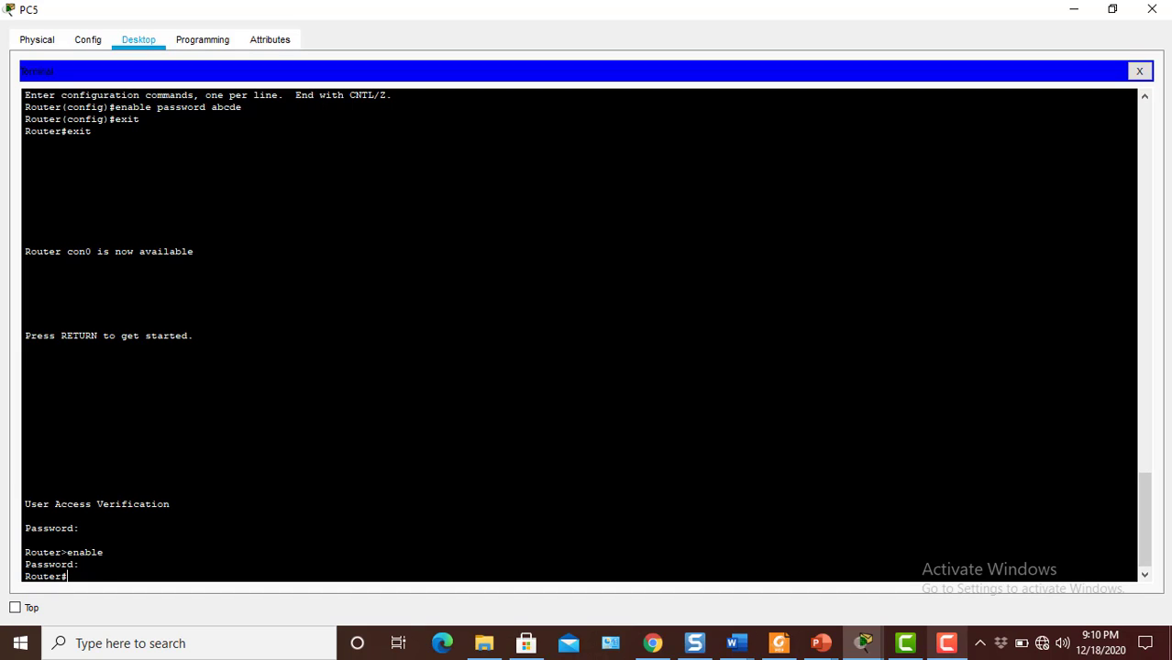
Step: Enter global configuration mode with the shortened command config ter
text(enable)
key(BackSpace)
key(BackSpace)
key(BackSpace)
key(BackSpace)
key(BackSpace)
text(config ter)
key(Return)
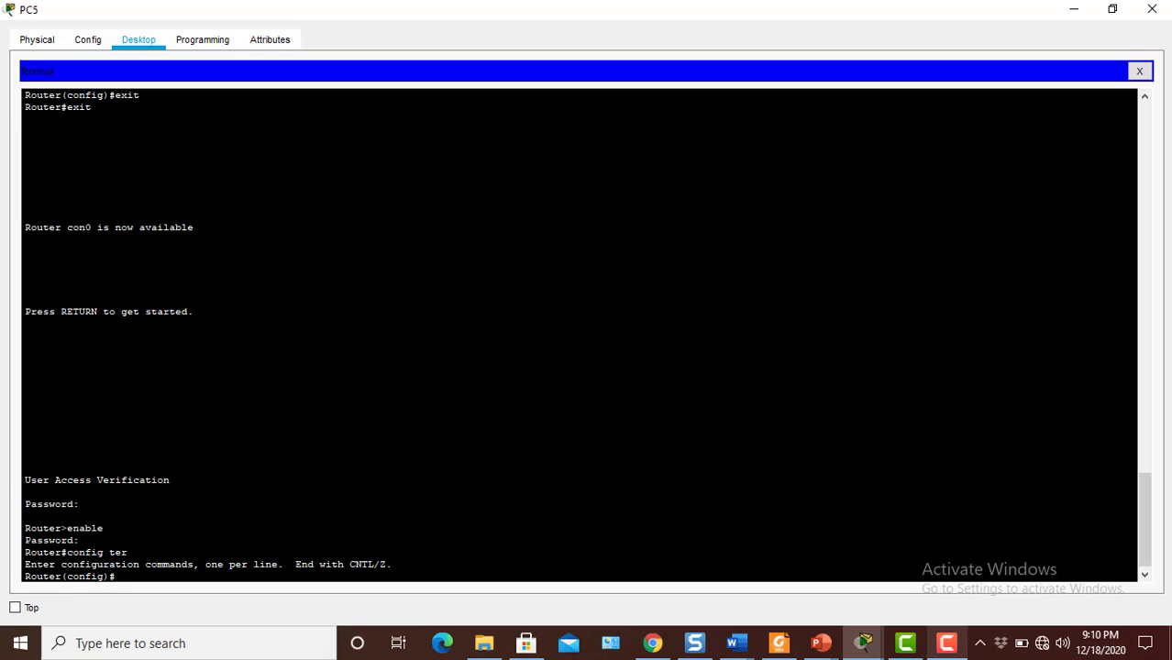
Step: Set the router's hostname to GATEWAY and add several blank prompt lines
text(hos)
key(BackSpace)
key(BackSpace)
key(BackSpace)
text(hostname GATEWAY)
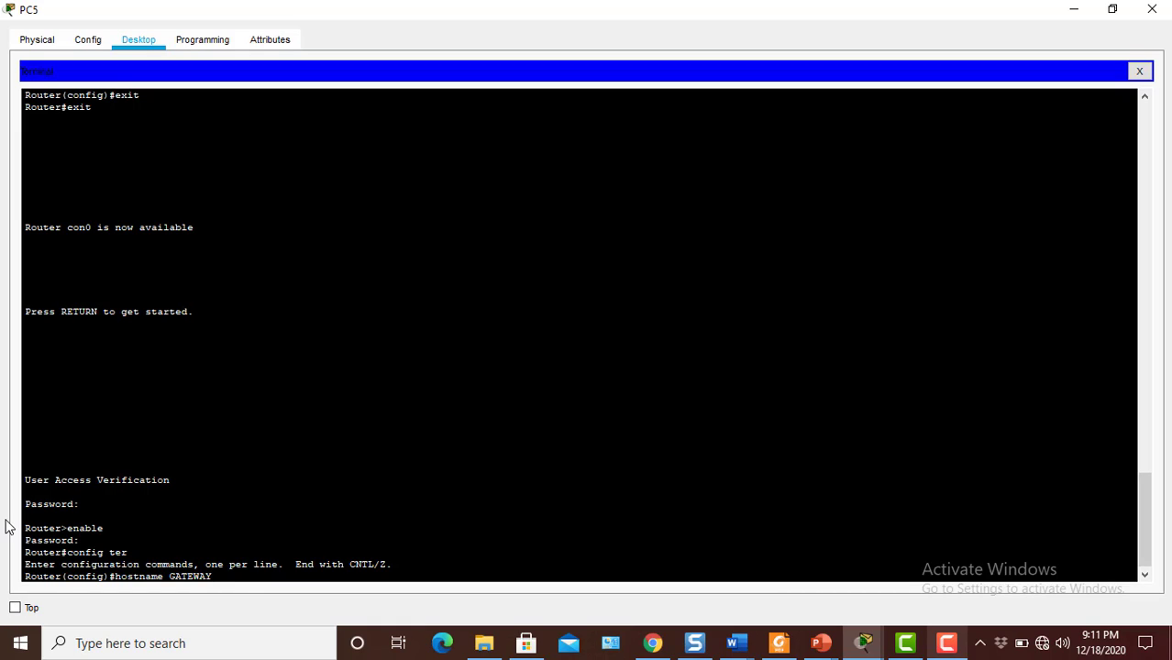
drag(61, 528, 151, 560)
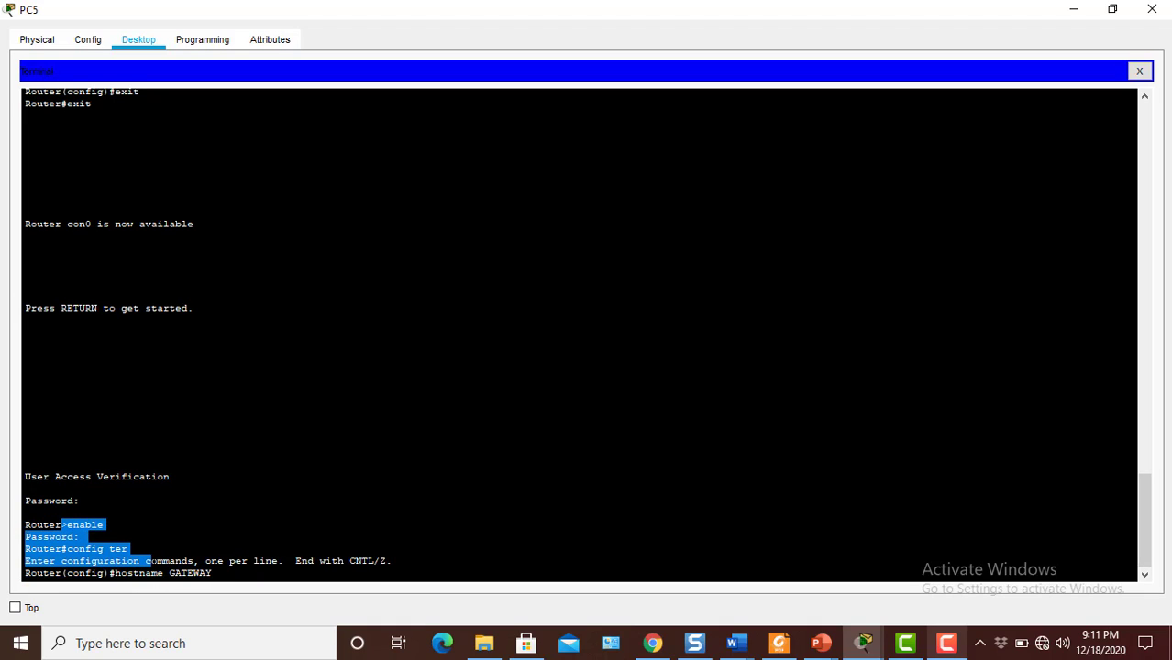
click(152, 561)
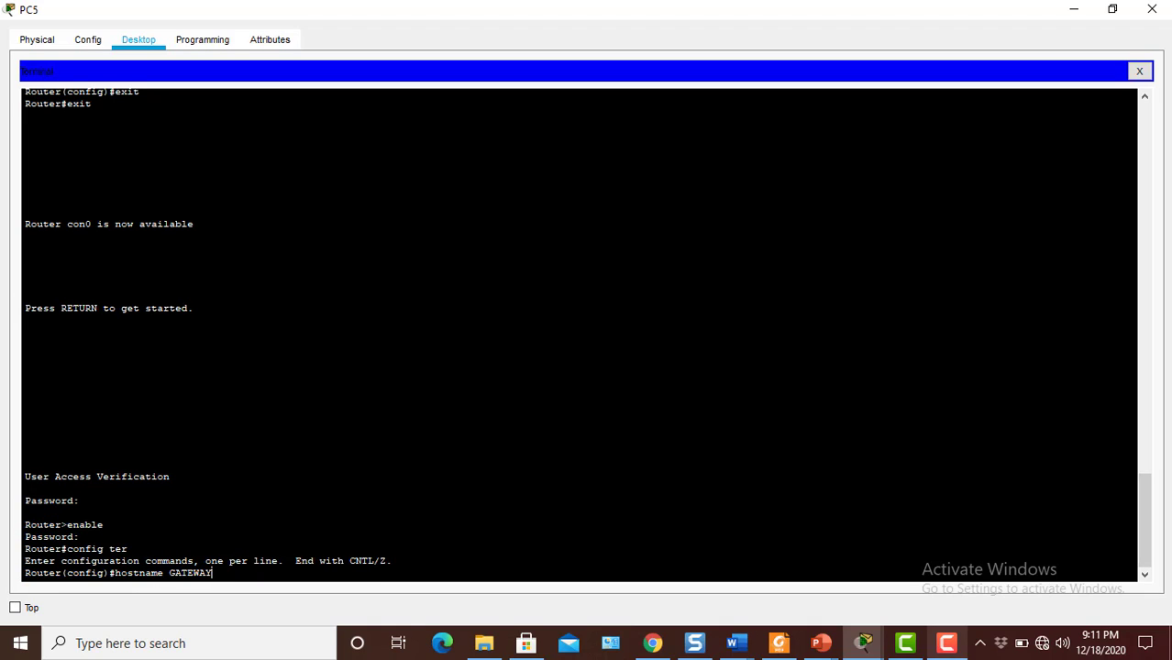
key(Return)
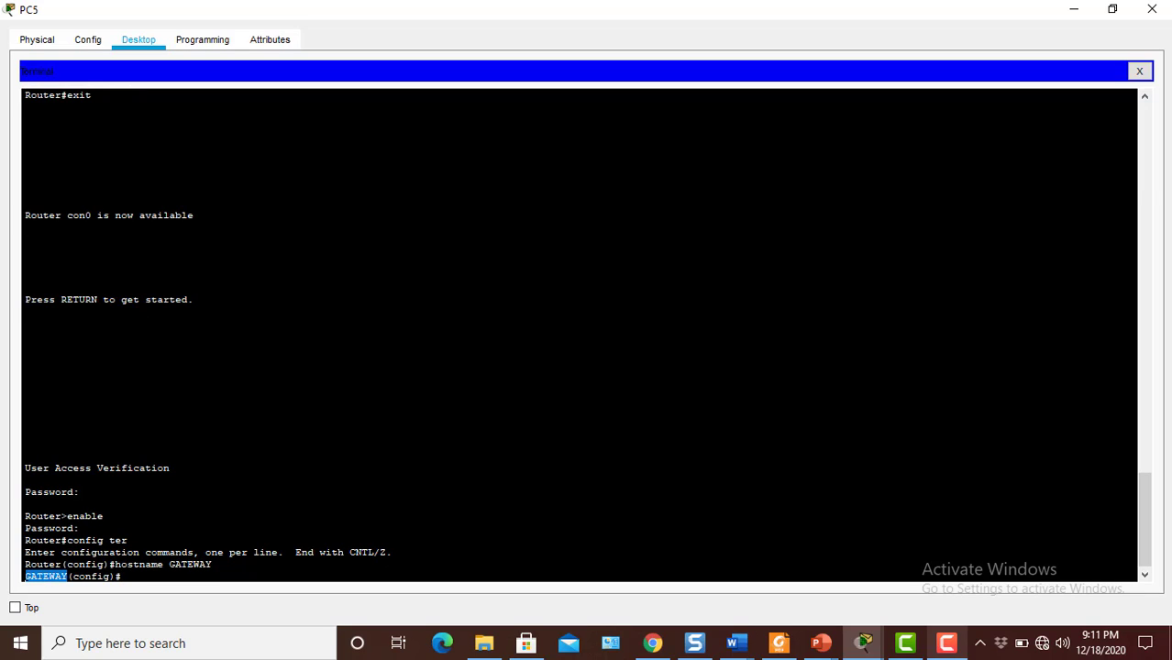
key(Return)
key(Return)
key(Return)
key(Return)
key(Return)
key(Return)
key(Return)
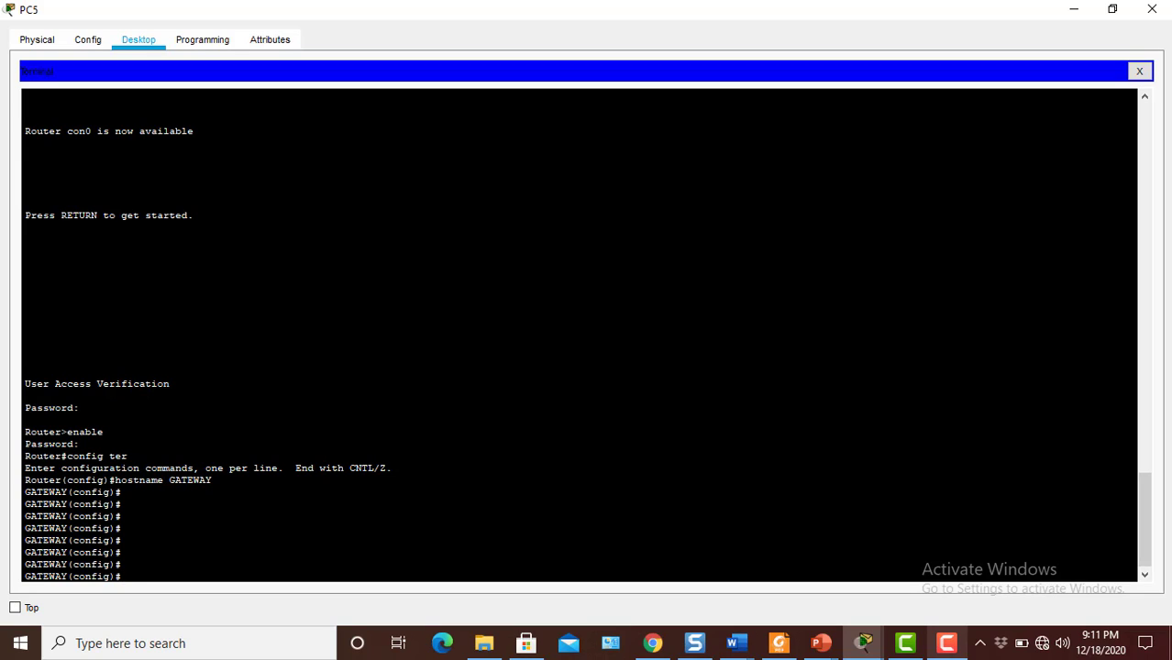
Step: Set the router's message-of-the-day banner to hello GATEWAY, using banner motd with @ as the delimiter
text(banner motd @)
key(Return)
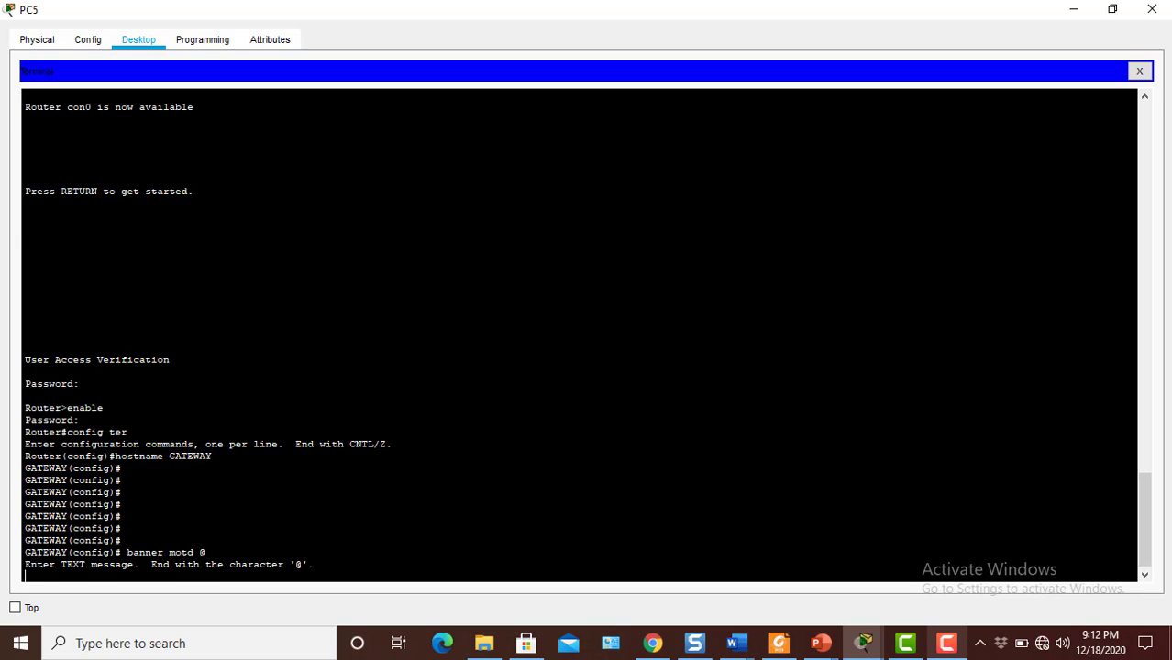
text(bello)
text( GATEWAY)
text(@)
key(Return)
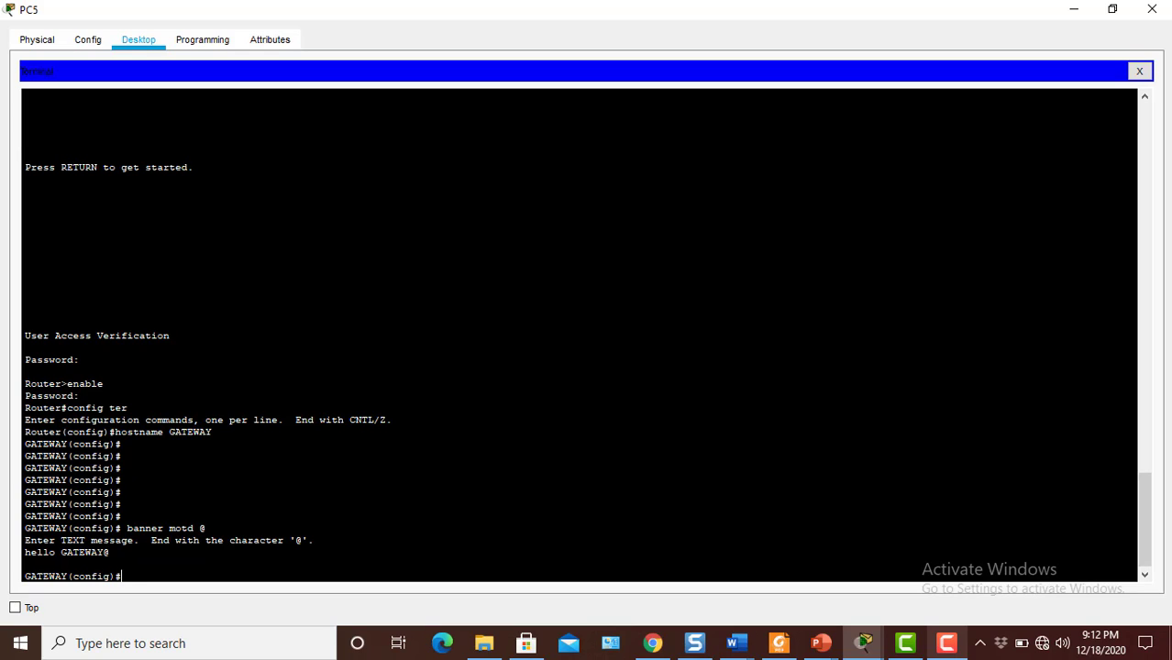
Step: Exit global configuration mode, log out of the router's console session, and bring up its login prompt again
text(exit)
key(Return)
text(e)
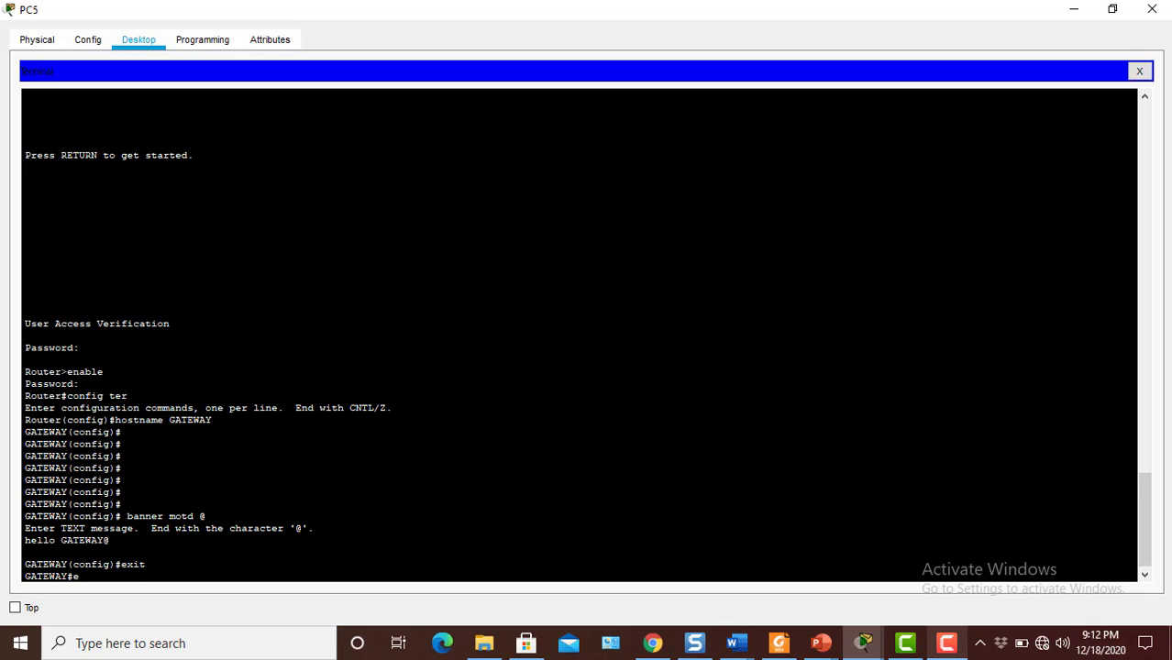
text(xit)
key(Return)
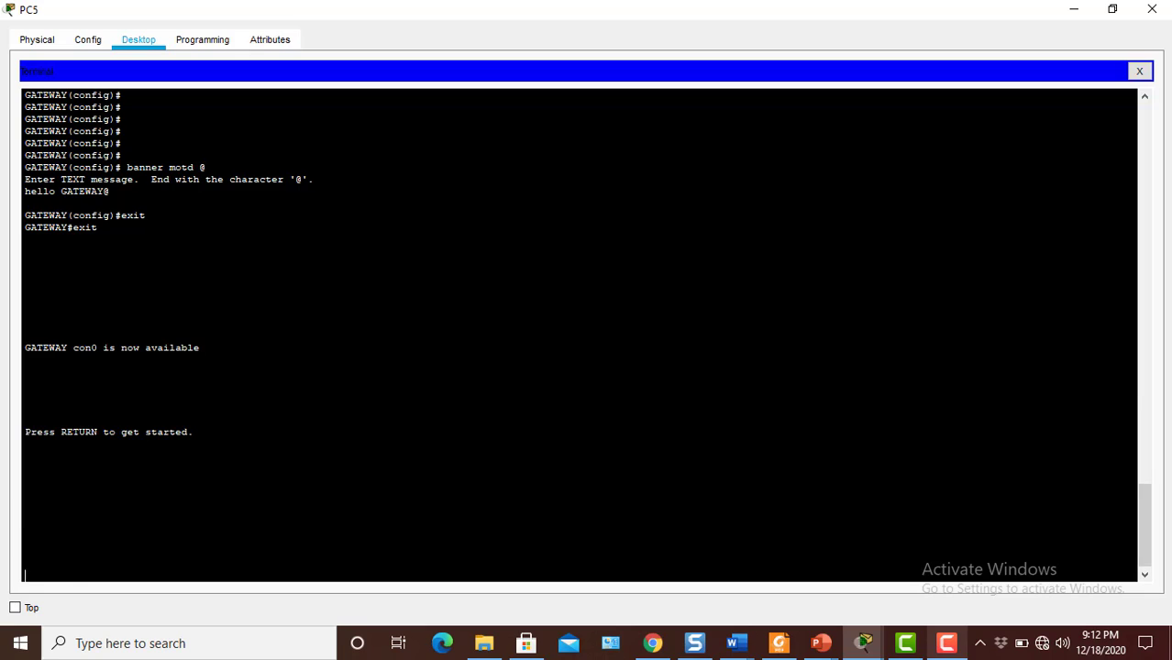
key(Return)
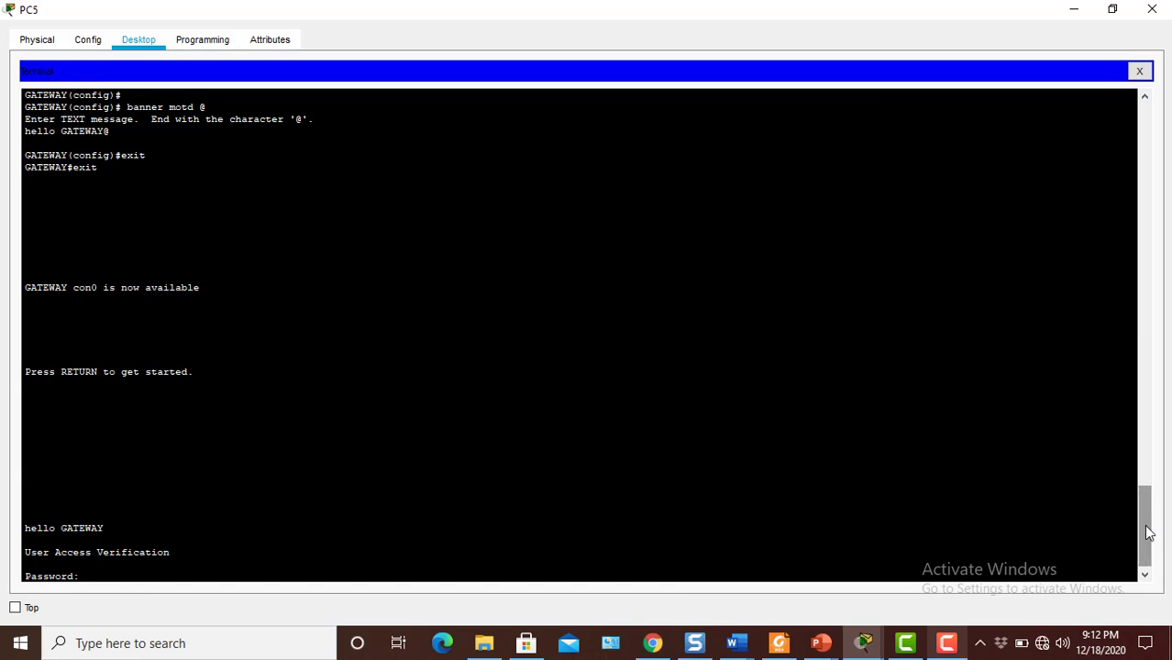
Step: Compare the banner motd command in the earlier terminal output with the banner shown above the login prompt
scroll(1149, 522, up, 1)
drag(1148, 522, 1149, 479)
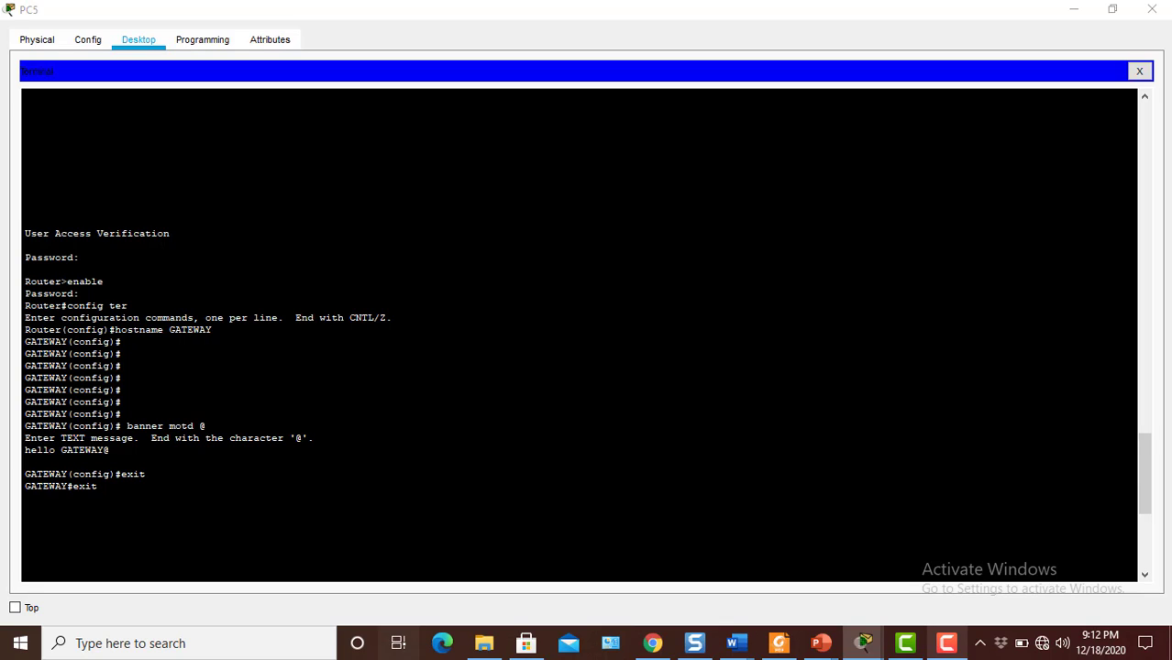
drag(1152, 438, 1152, 511)
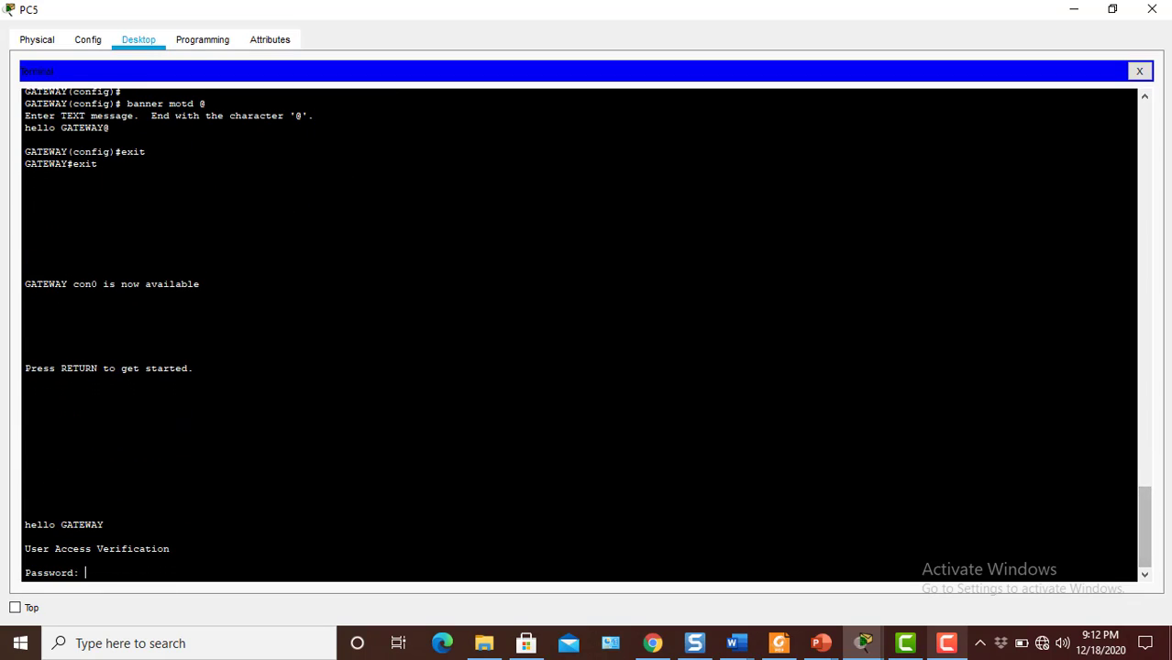
drag(104, 525, 17, 519)
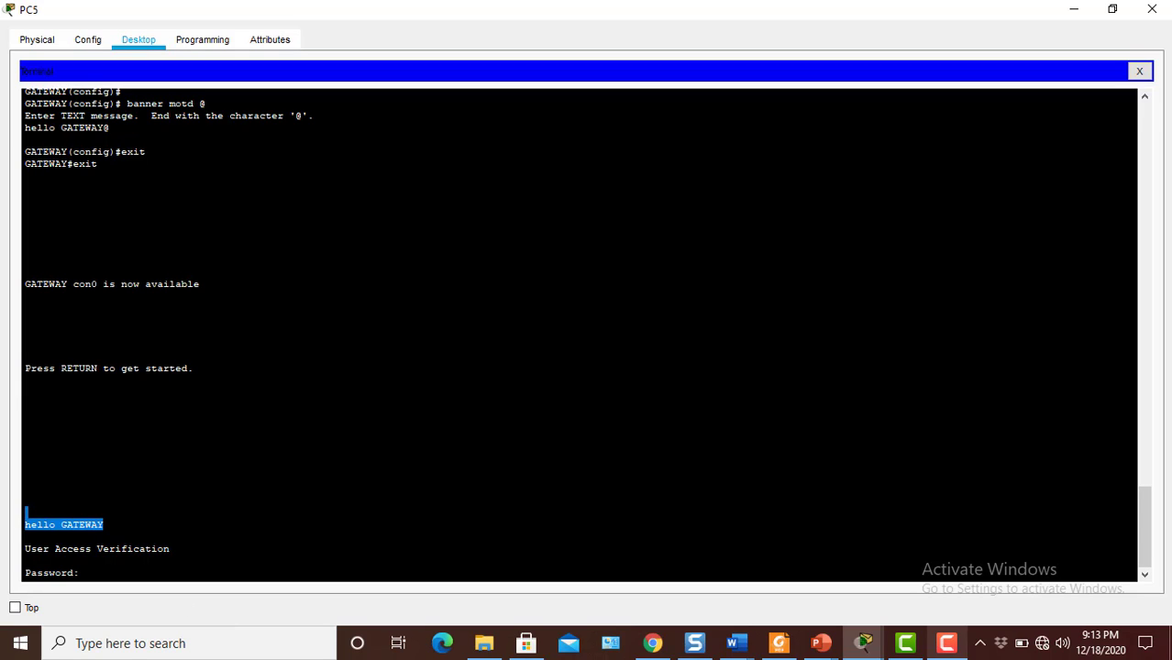
click(28, 560)
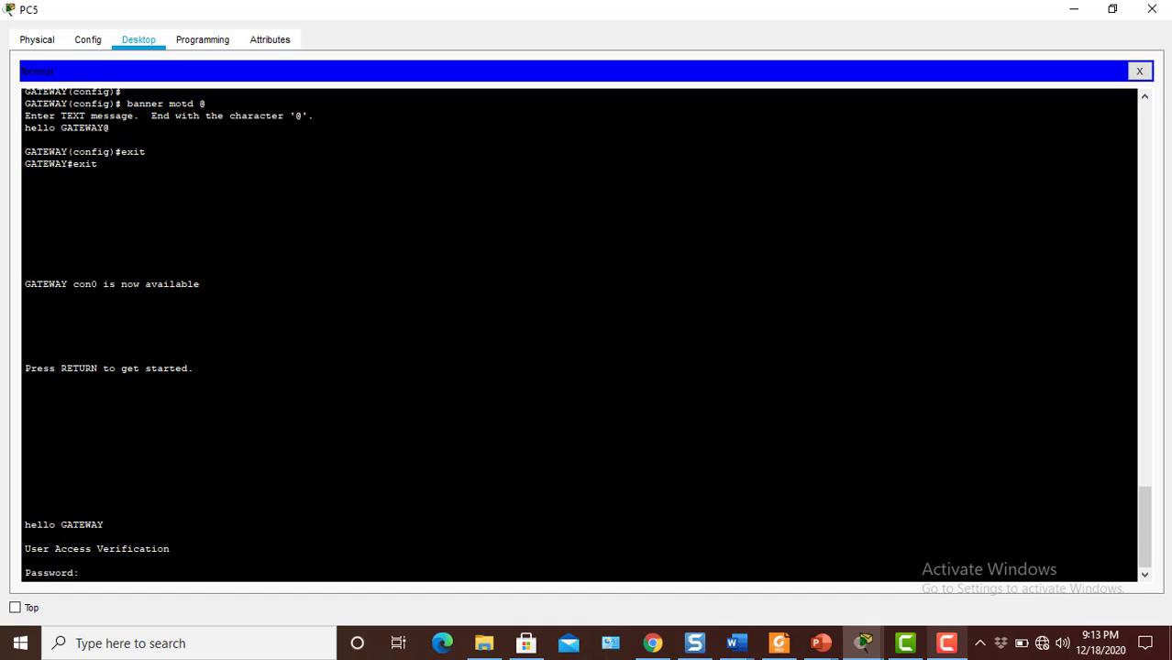
Step: Log in with the console password and list the user-mode commands with the ? help command
key(Return)
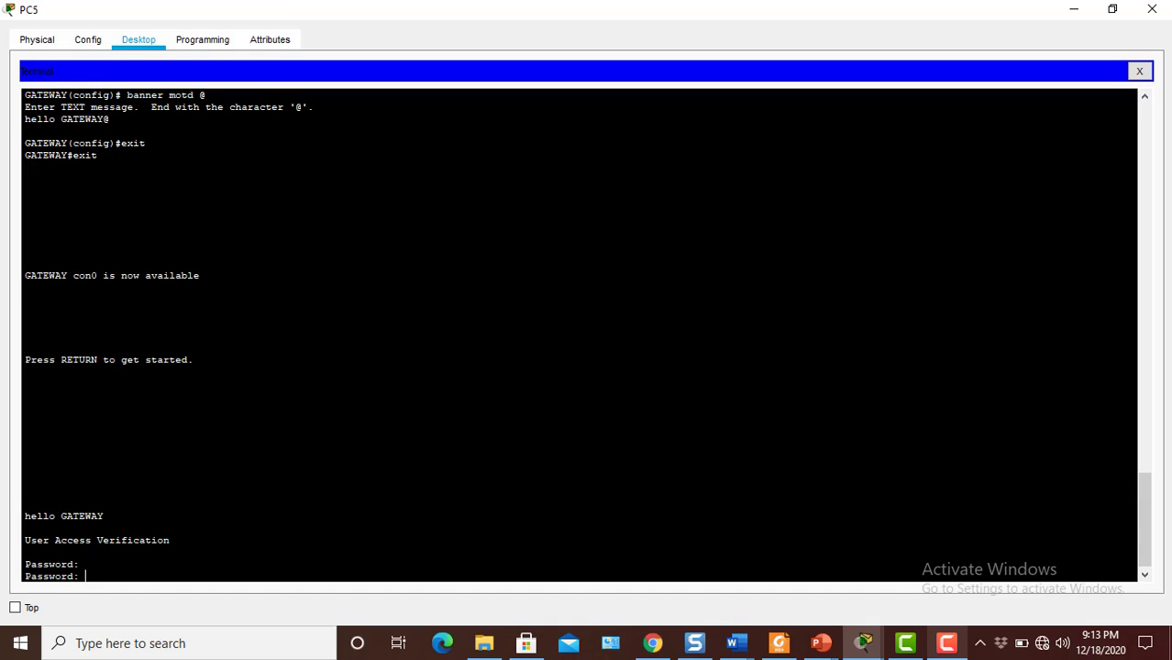
key(Return)
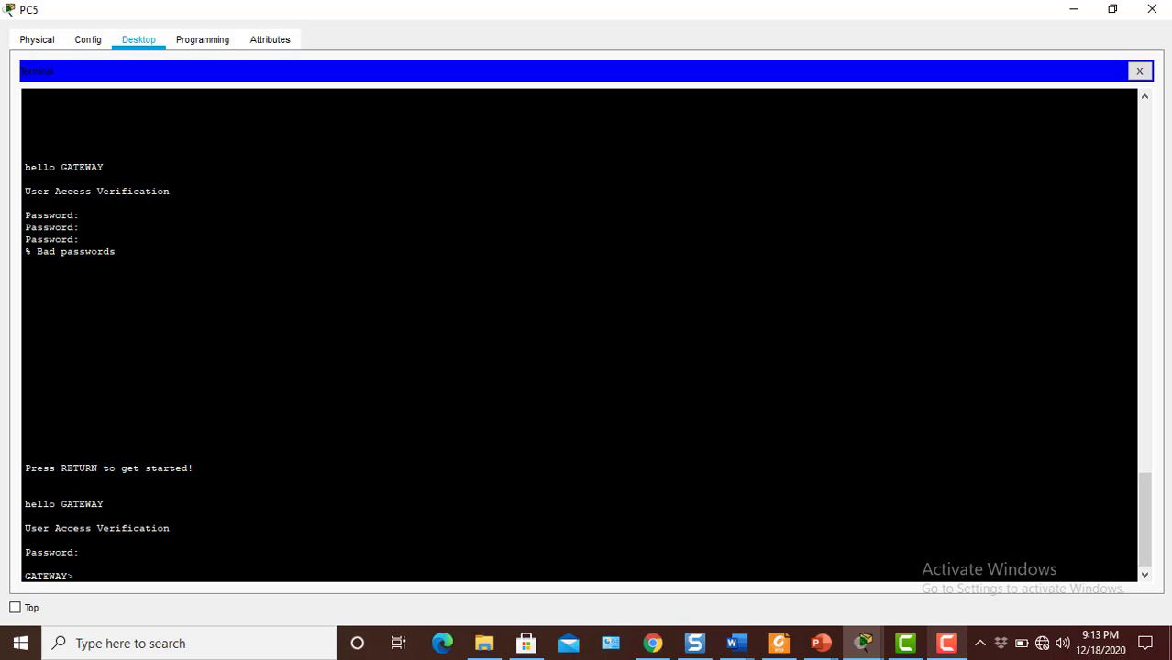
text(?)
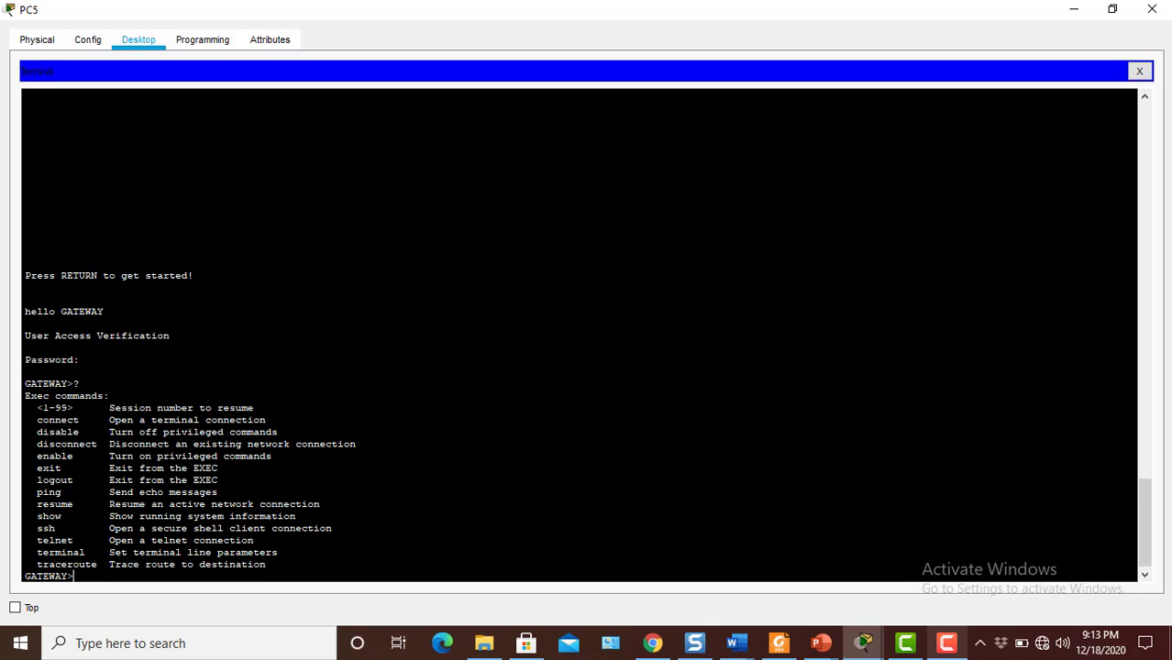
key(super+Tab)
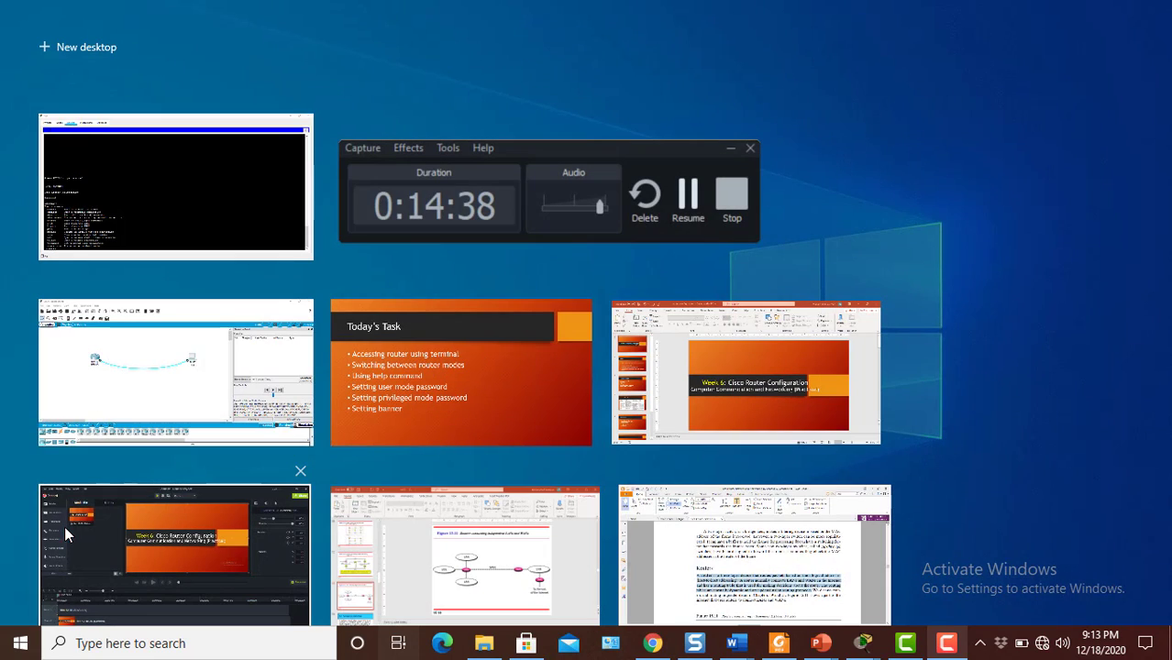
click(168, 210)
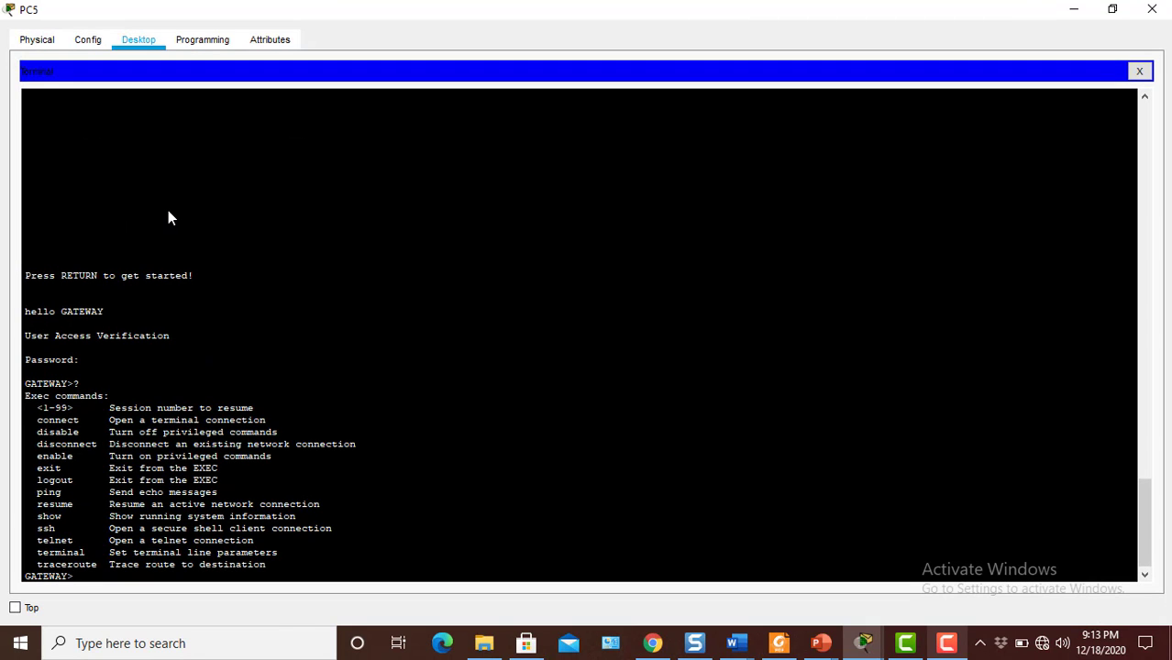
Step: Enter privileged mode with enable and the privileged-mode password
text(enable)
key(Return)
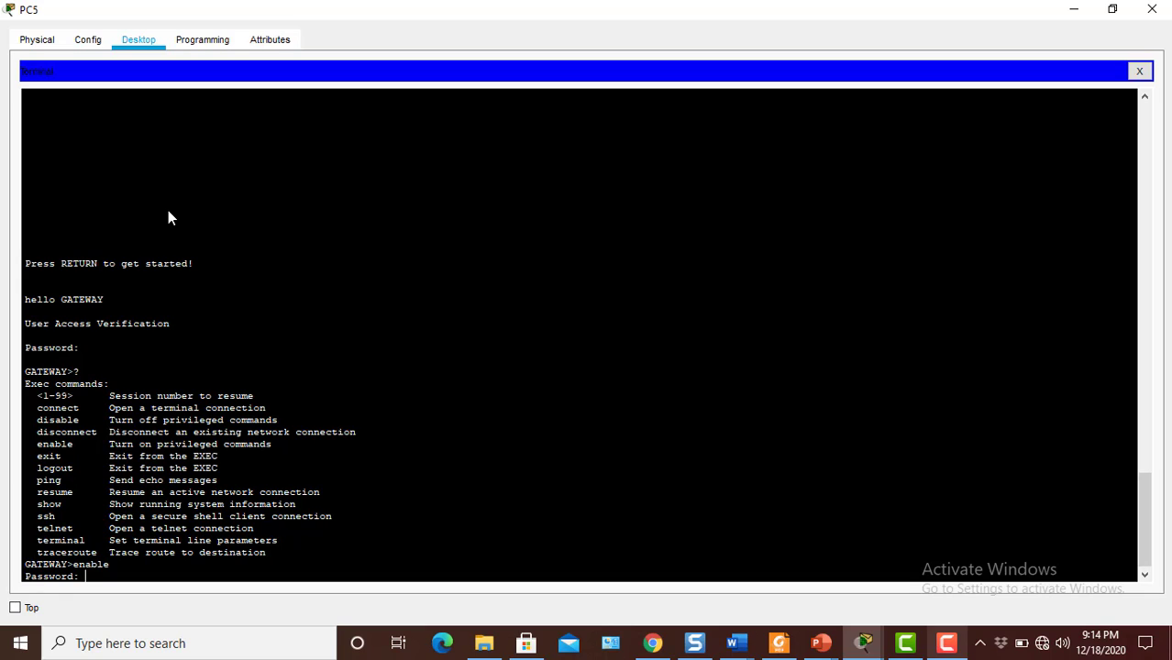
key(Return)
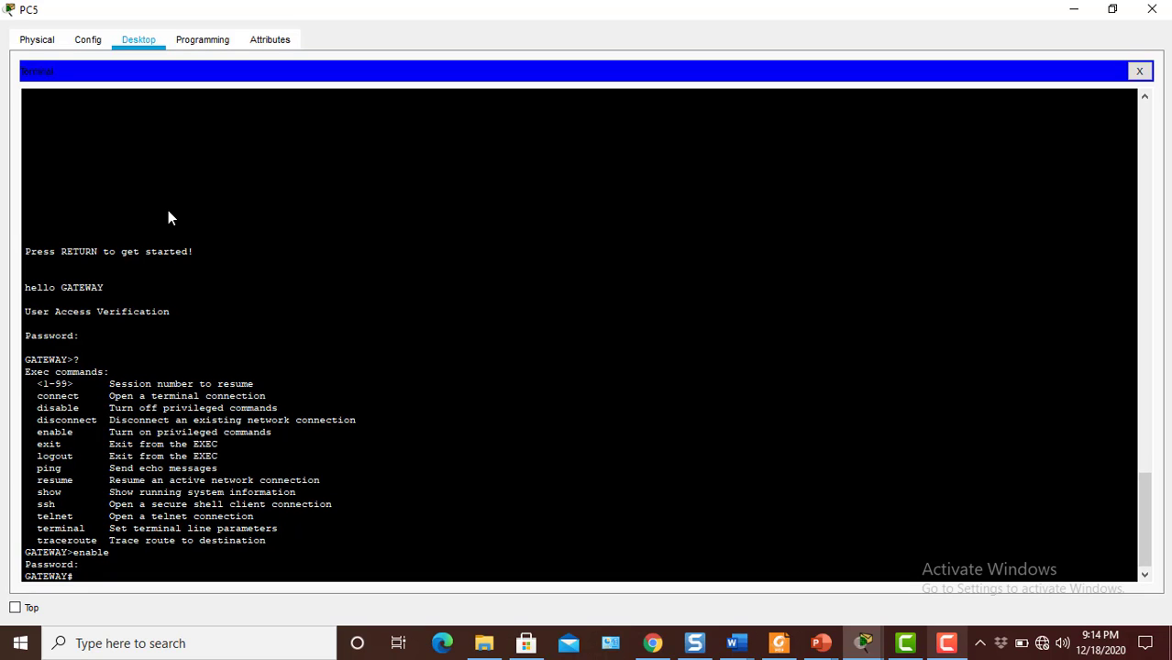
Step: List the privileged-mode commands with ? and page through to the end of the help output
text(?)
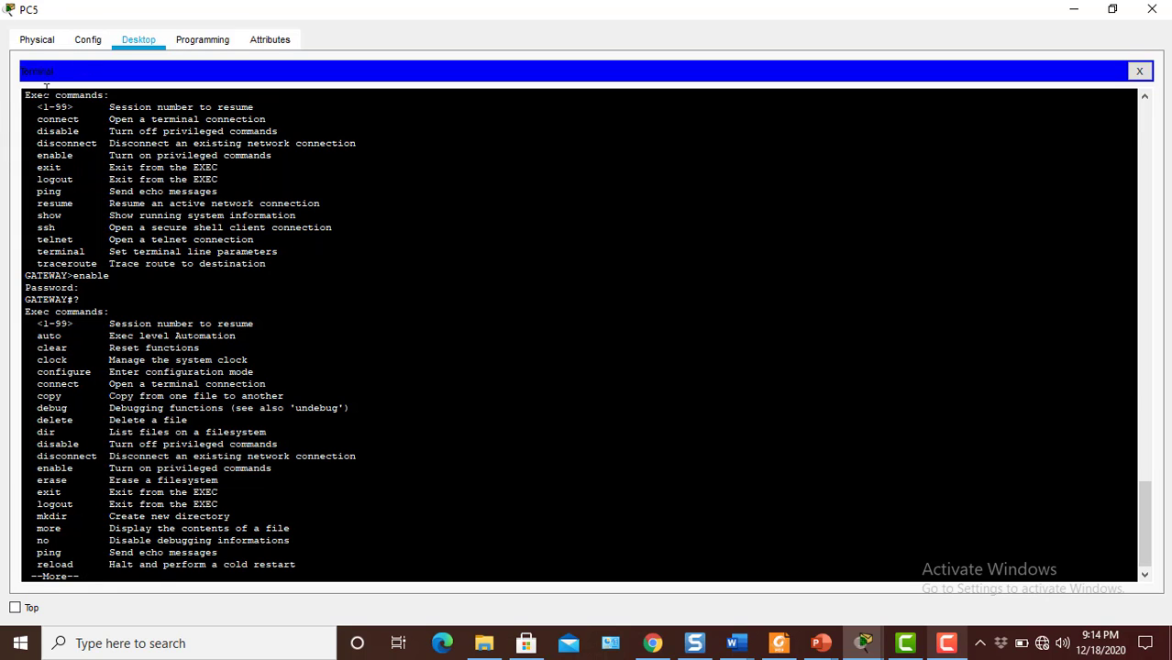
key(Return)
key(Return)
key(Return)
key(Return)
key(Return)
key(Return)
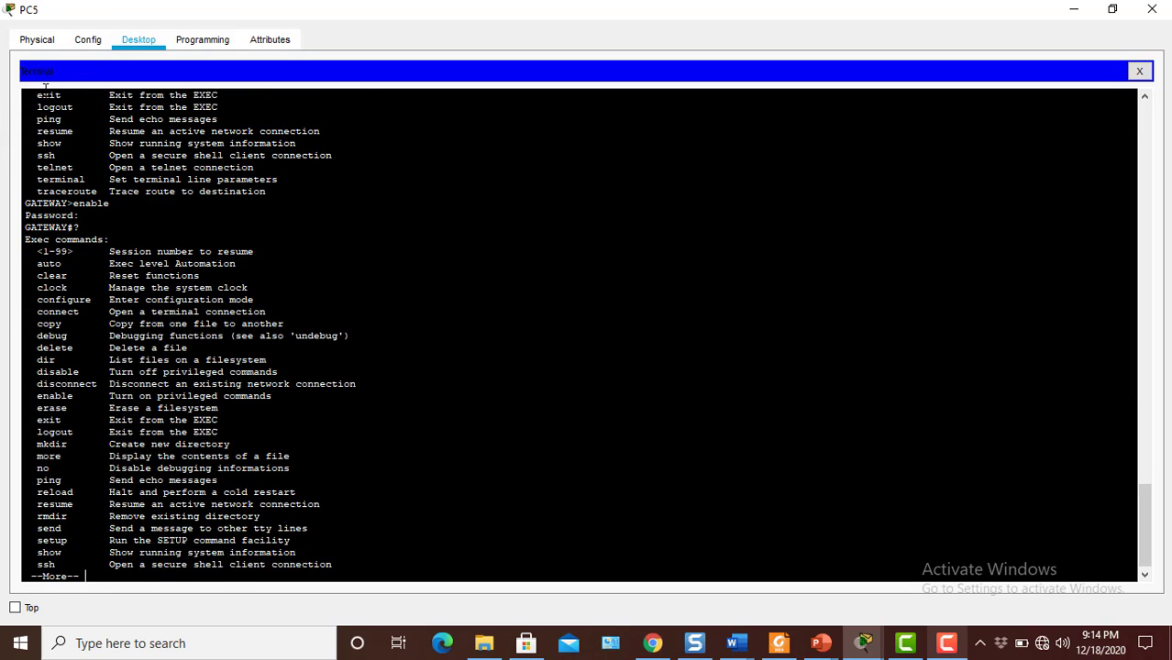
key(Return)
key(Return)
key(Return)
key(Return)
key(Return)
key(Return)
key(Return)
key(Return)
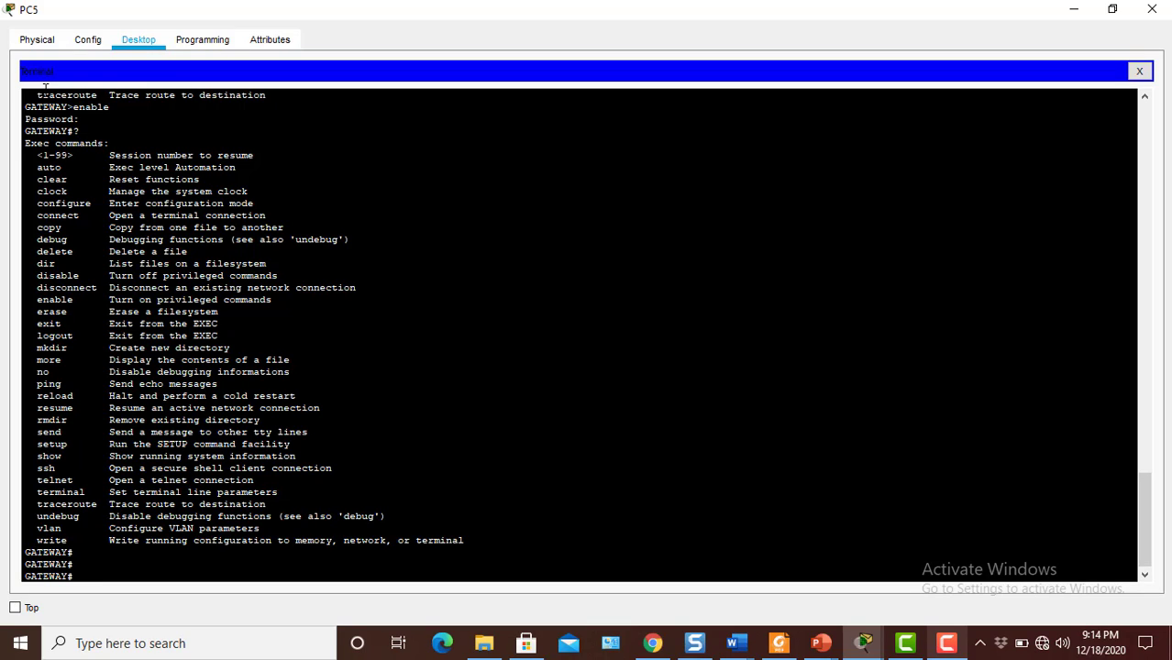
Step: Look up privileged-mode commands by their beginnings with the help queries c?, cp?, cpp?, p?, ps? and s?
text(?)
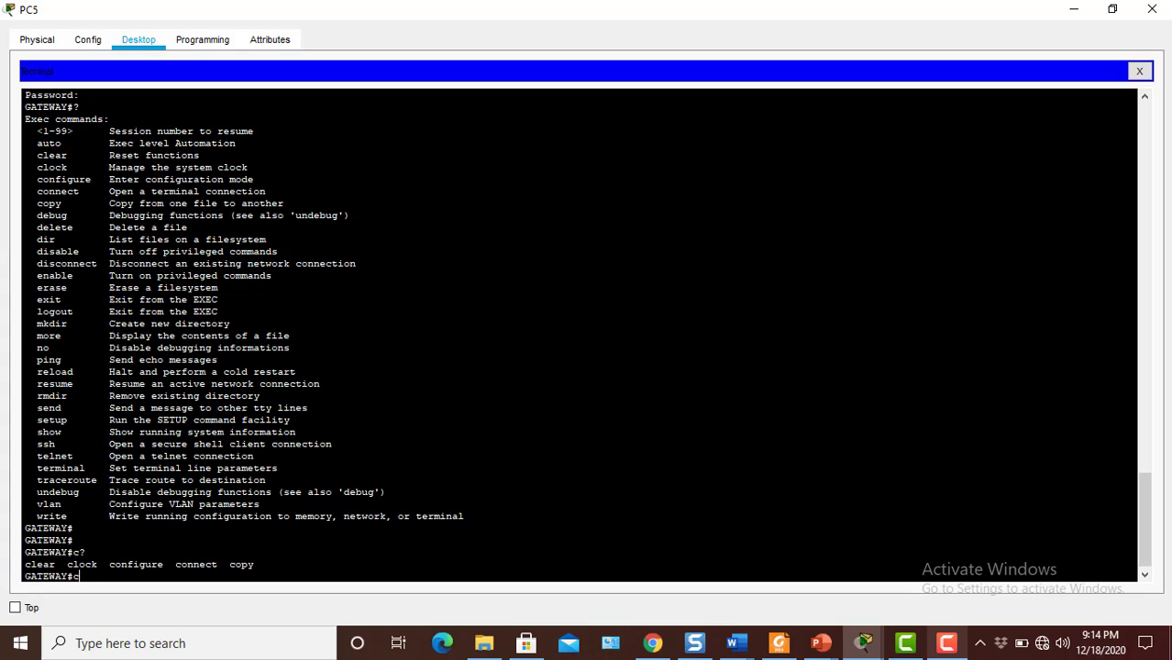
text(p?)
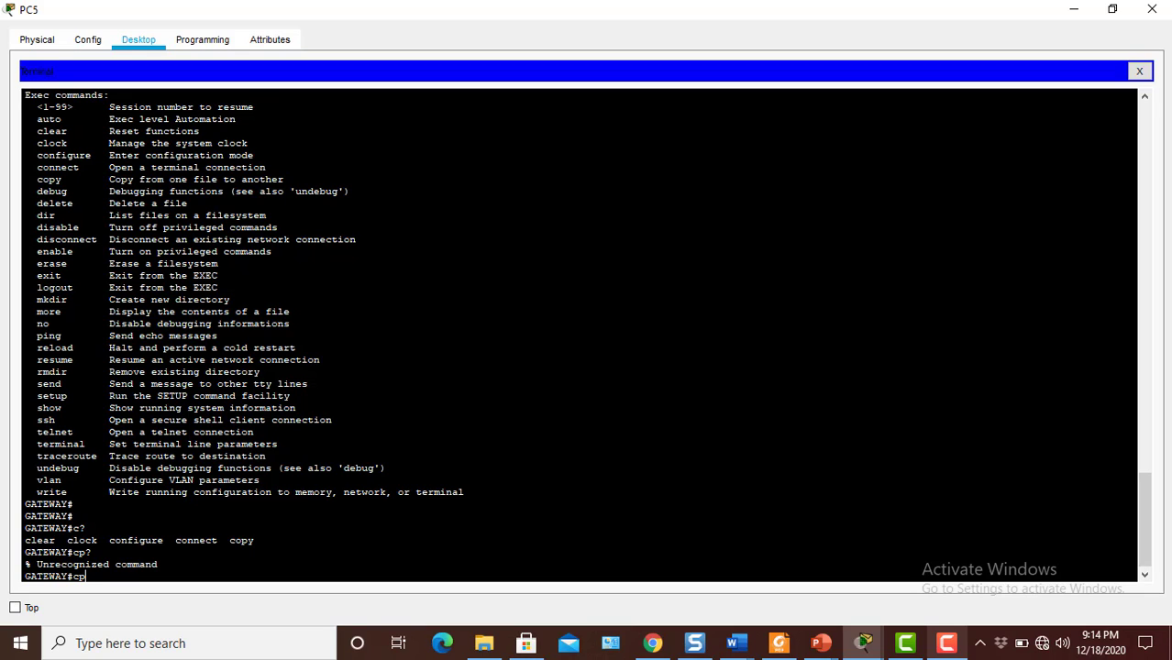
text(p?)
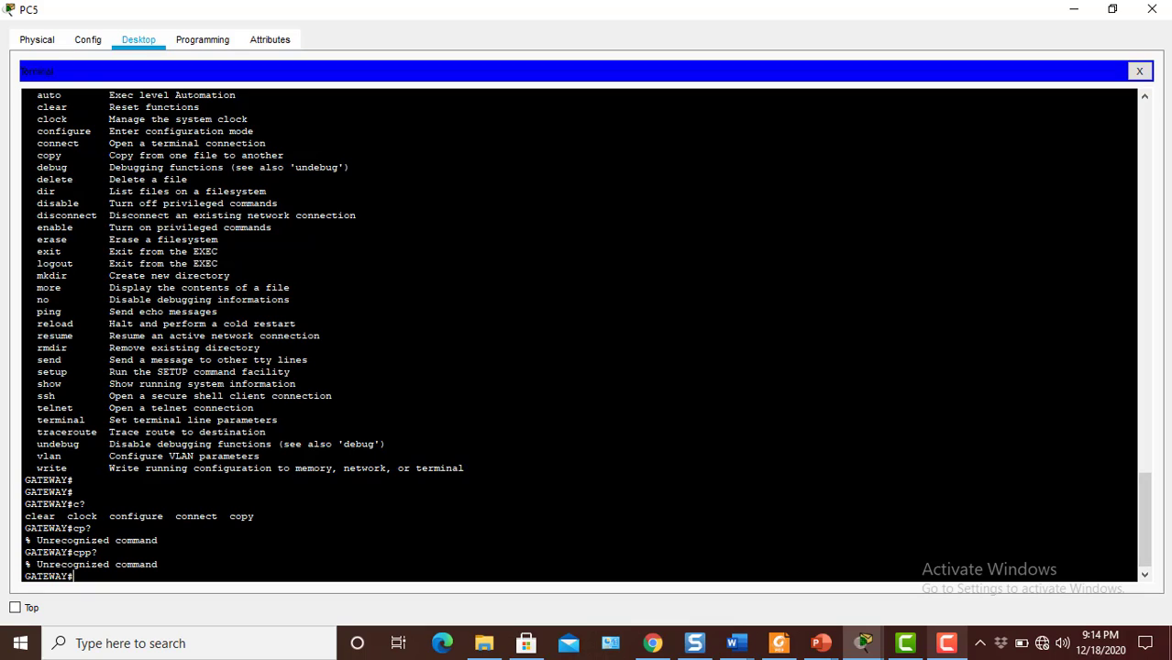
text(p?)
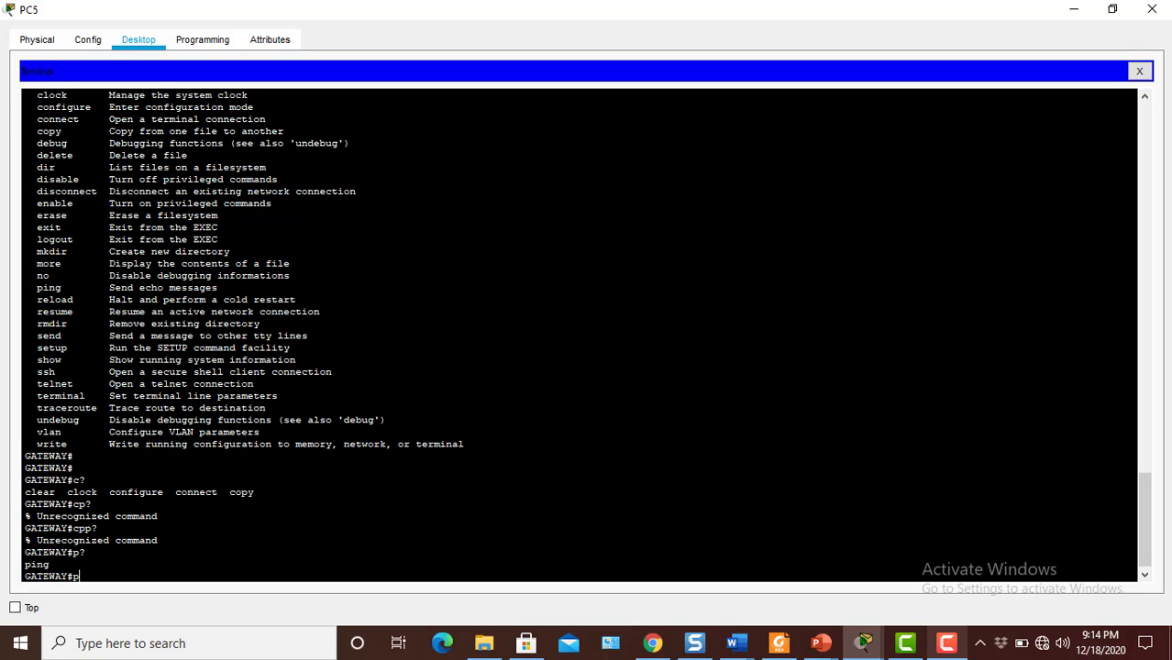
text(s?)
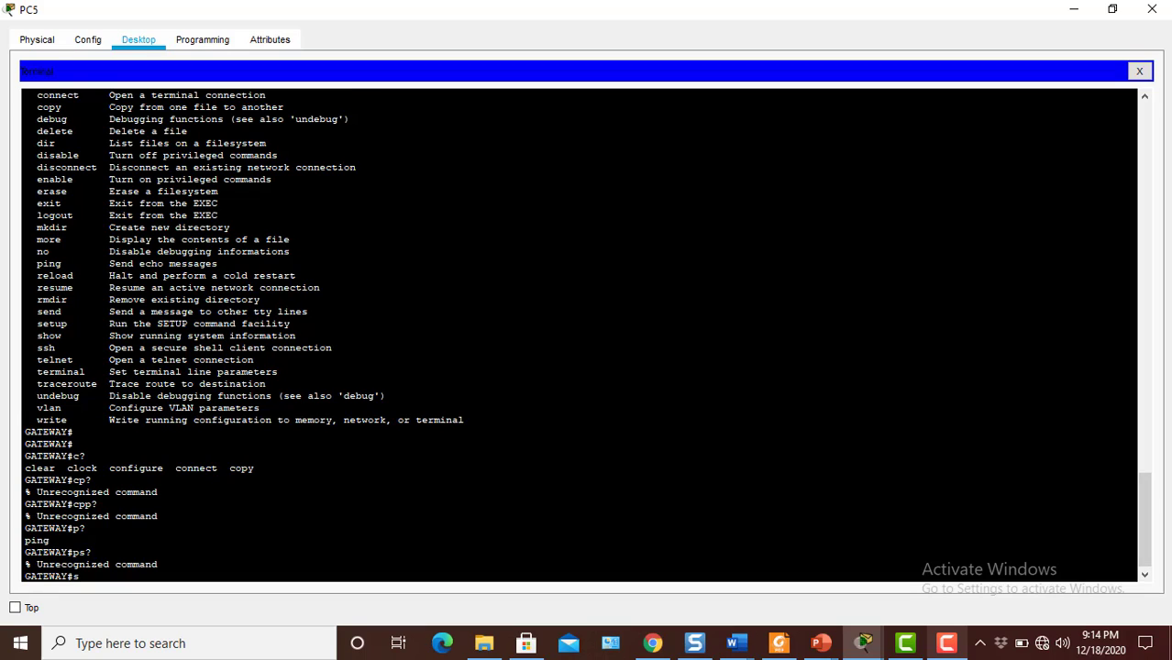
text(?)
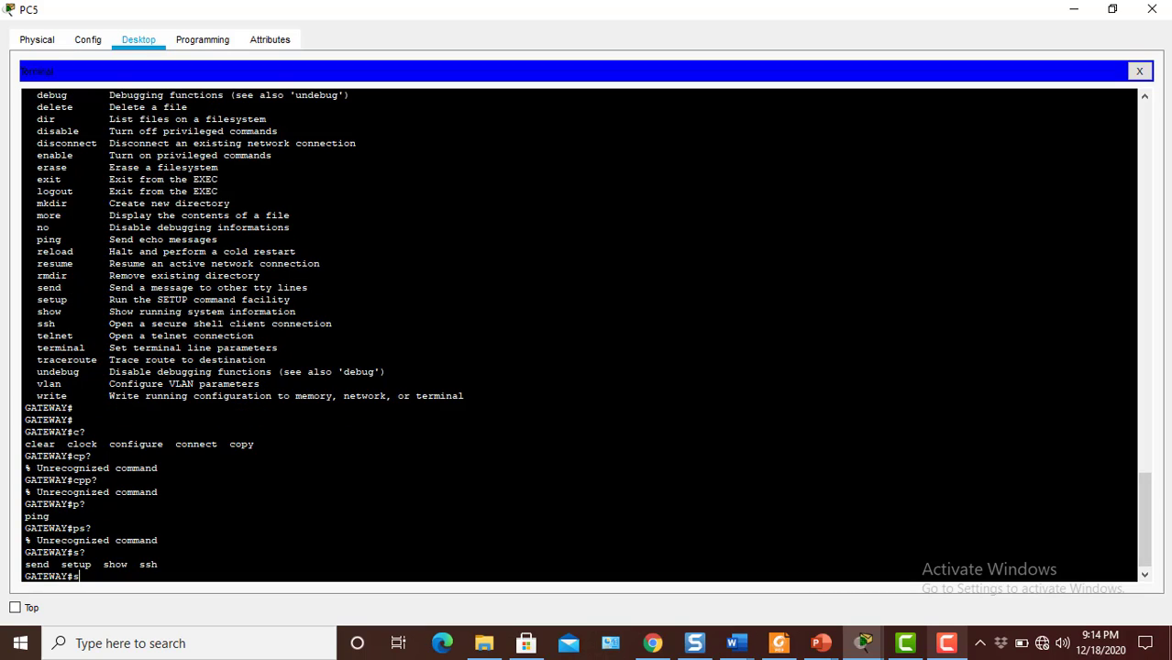